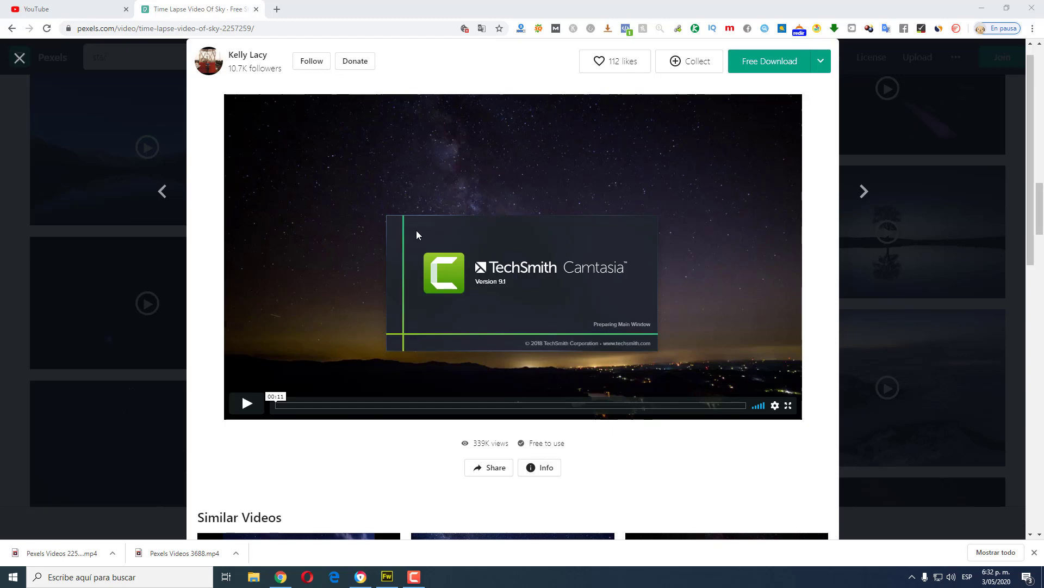
Close the Pexels video page and start a new project in Camtasia.
{"action": "left_click", "coordinate": [256, 10]}
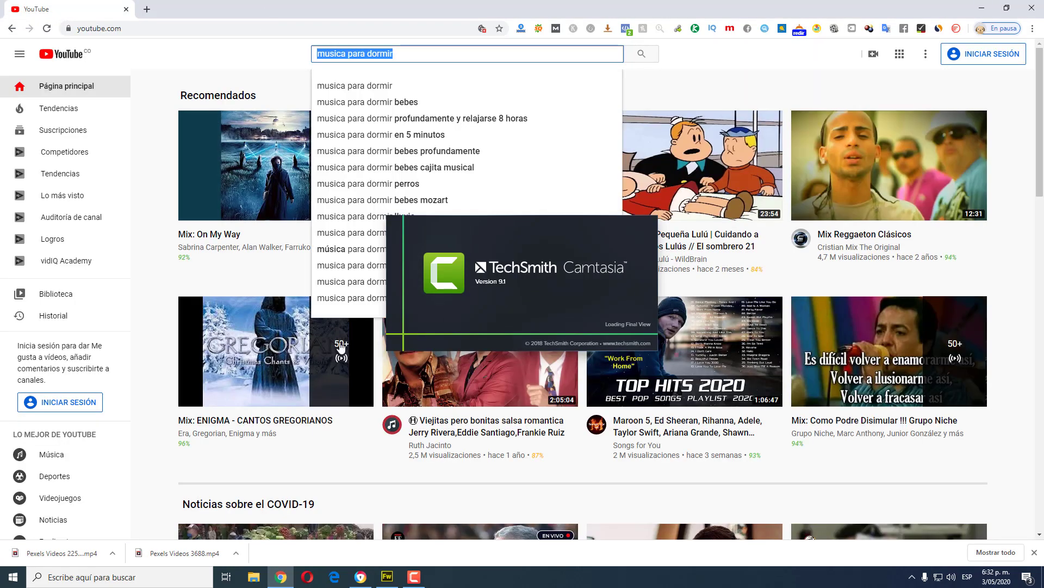
{"action": "left_click", "coordinate": [153, 116]}
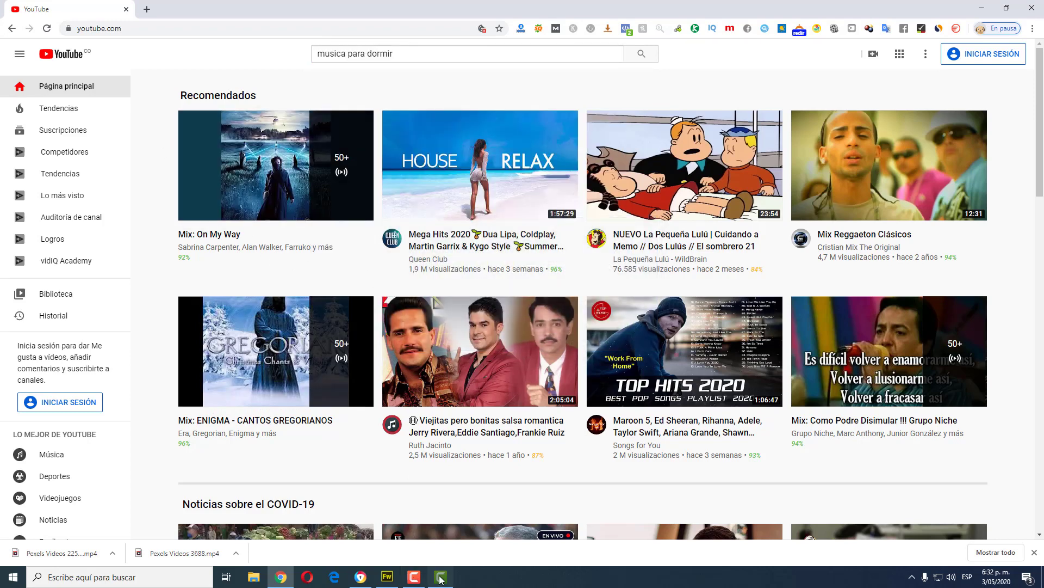
{"action": "left_click", "coordinate": [441, 580]}
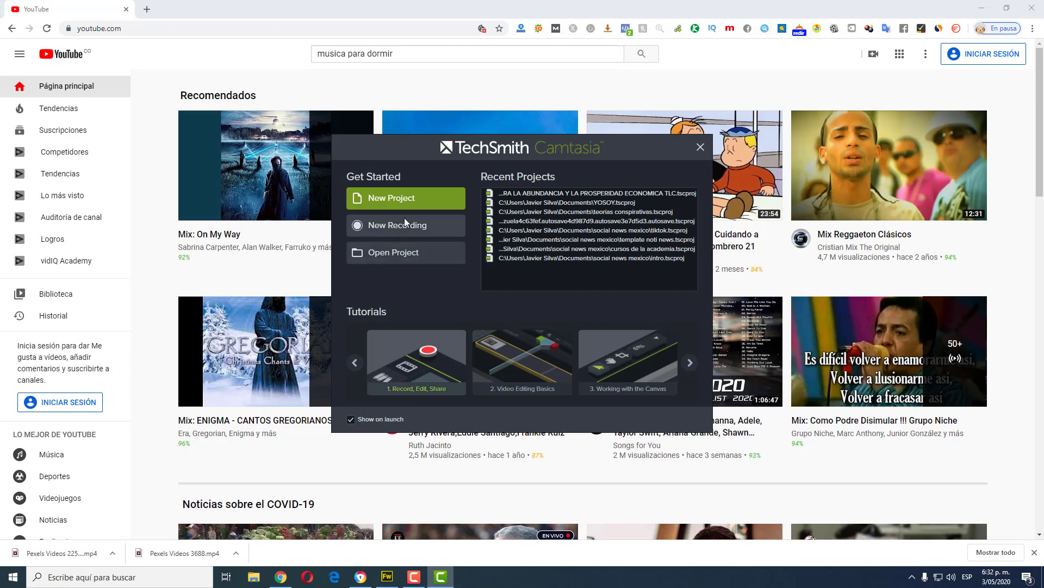
{"action": "left_click", "coordinate": [419, 203]}
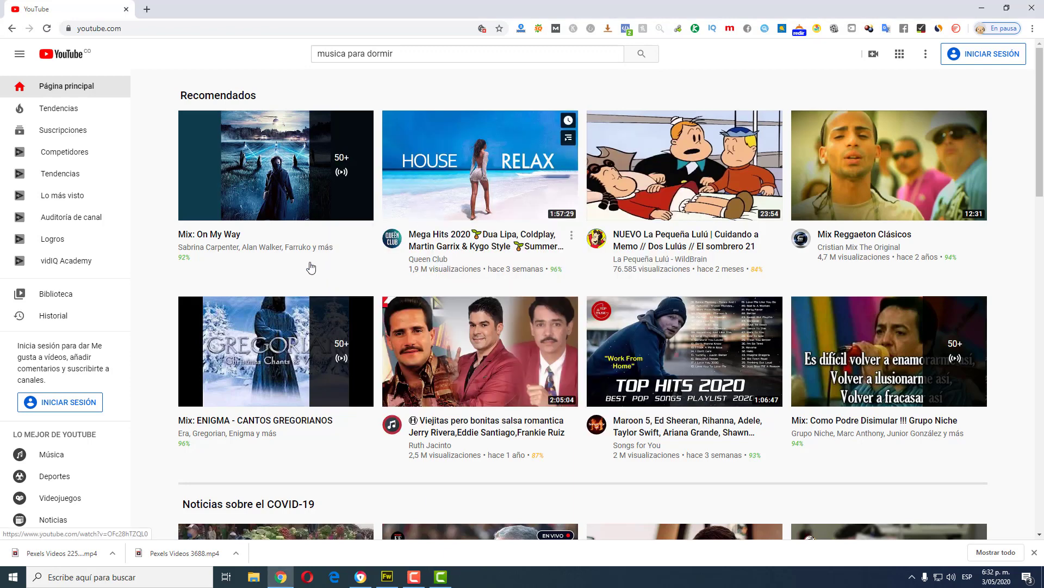
{"action": "left_click", "coordinate": [302, 261]}
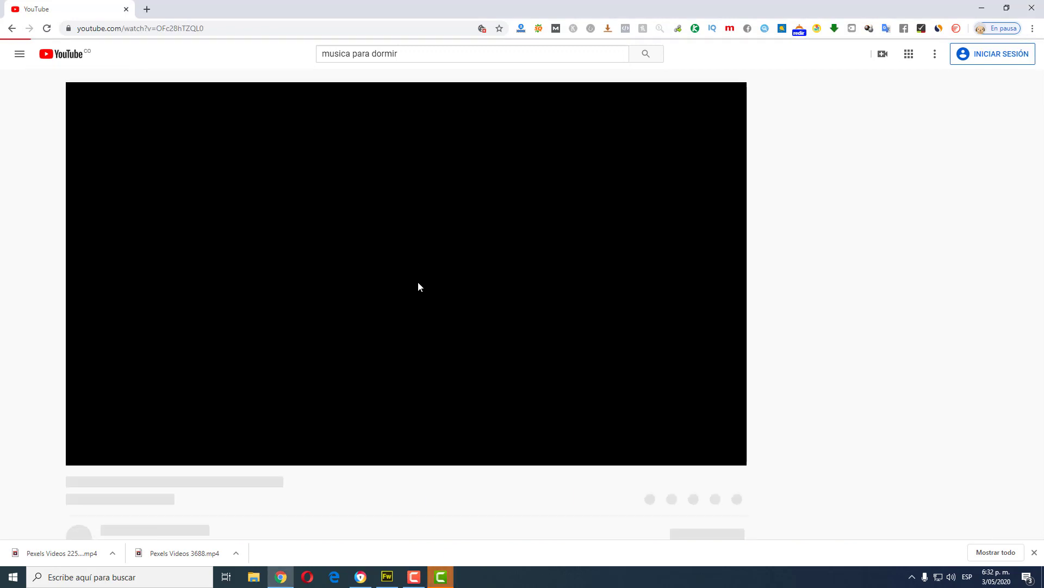
{"action": "left_click", "coordinate": [443, 576]}
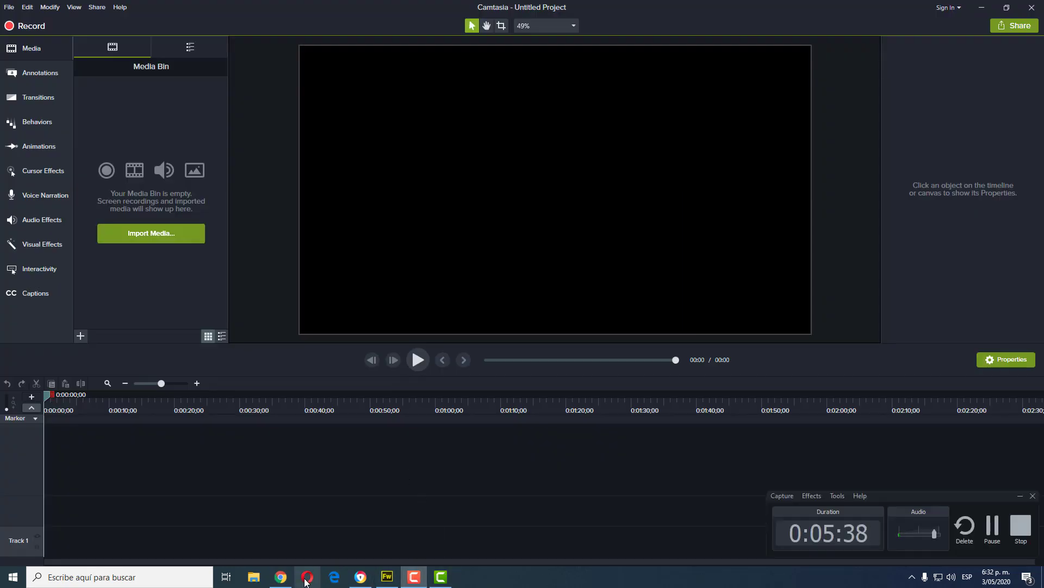
{"action": "left_click", "coordinate": [281, 578]}
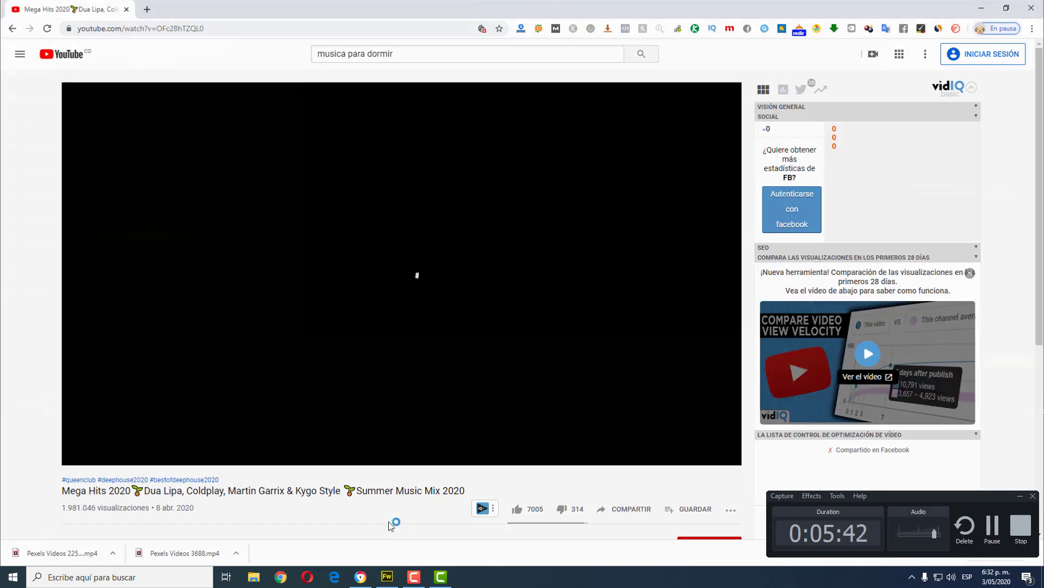
Switch to Camtasia and import Pexels Videos 2257259 and Pexels Videos 3688 from the Descargas folder into the Media Bin.
{"action": "left_click", "coordinate": [442, 577]}
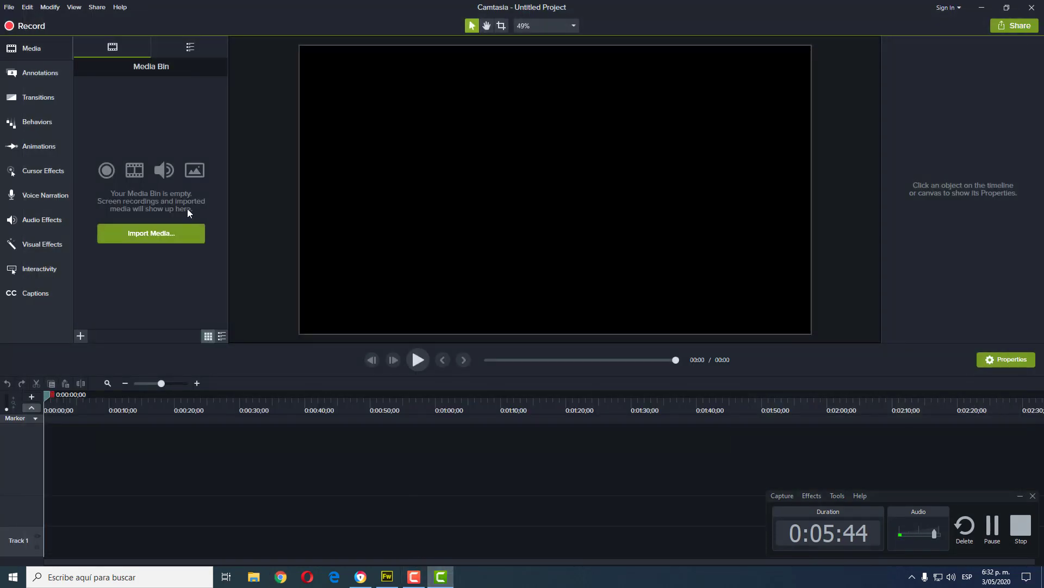
{"action": "left_click", "coordinate": [149, 234]}
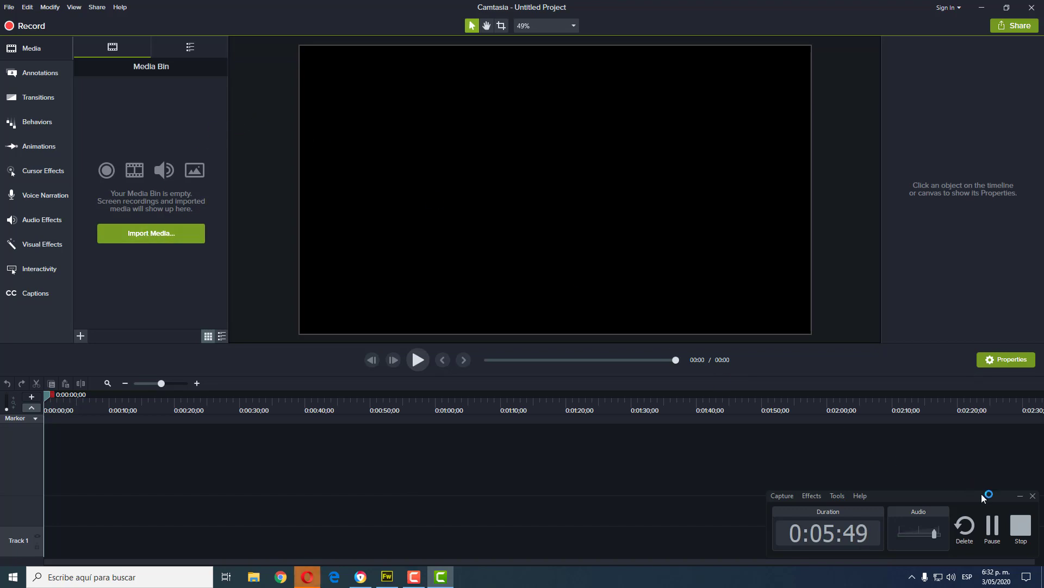
{"action": "left_click", "coordinate": [1020, 497]}
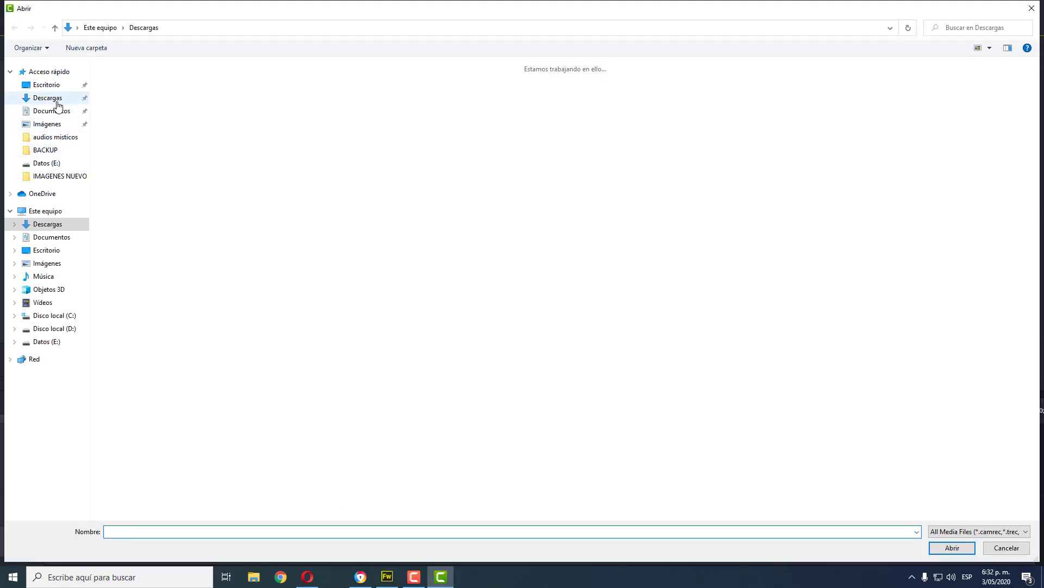
{"action": "left_click", "coordinate": [55, 99]}
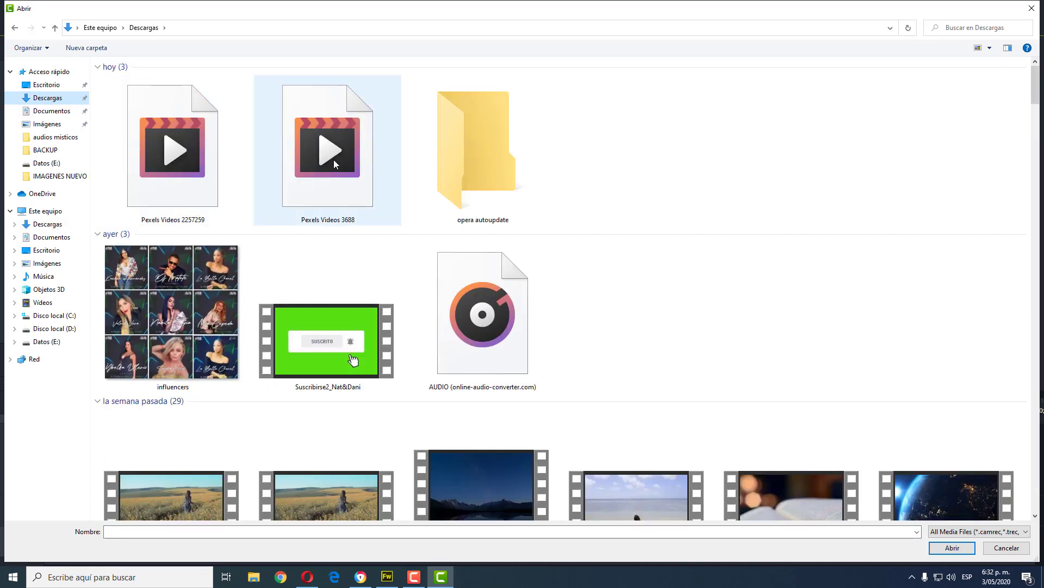
{"action": "left_click", "coordinate": [333, 159]}
{"action": "left_click", "coordinate": [174, 159], "text": "ctrl"}
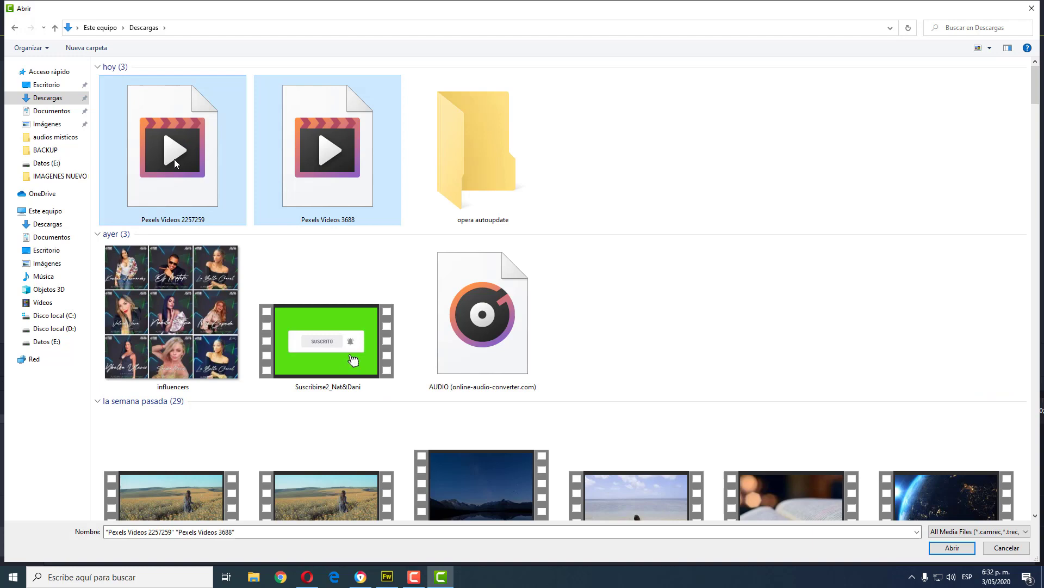
{"action": "left_click", "coordinate": [951, 553]}
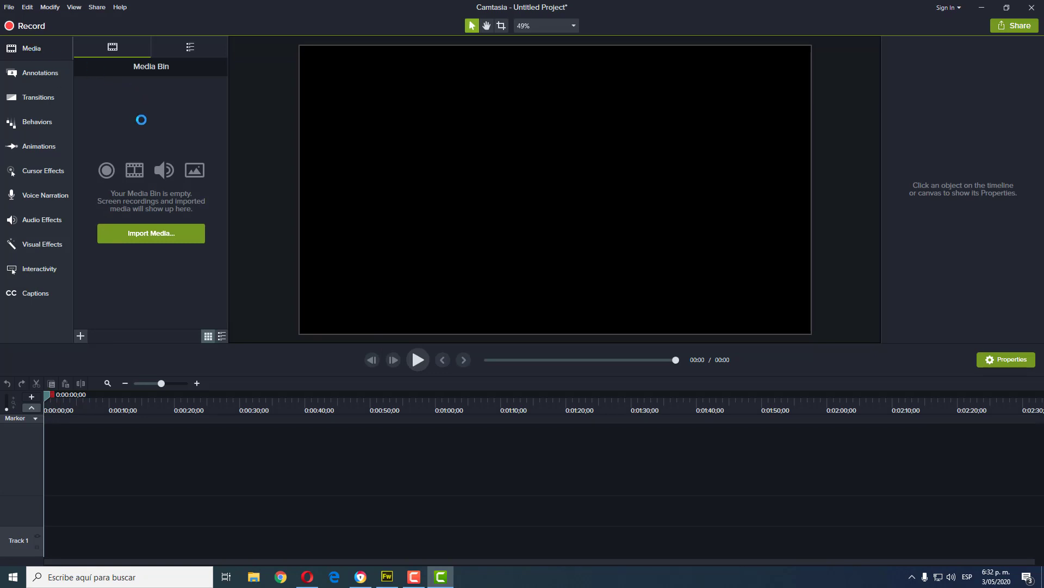
{"action": "left_click_drag", "start_coordinate": [118, 123], "coordinate": [89, 497]}
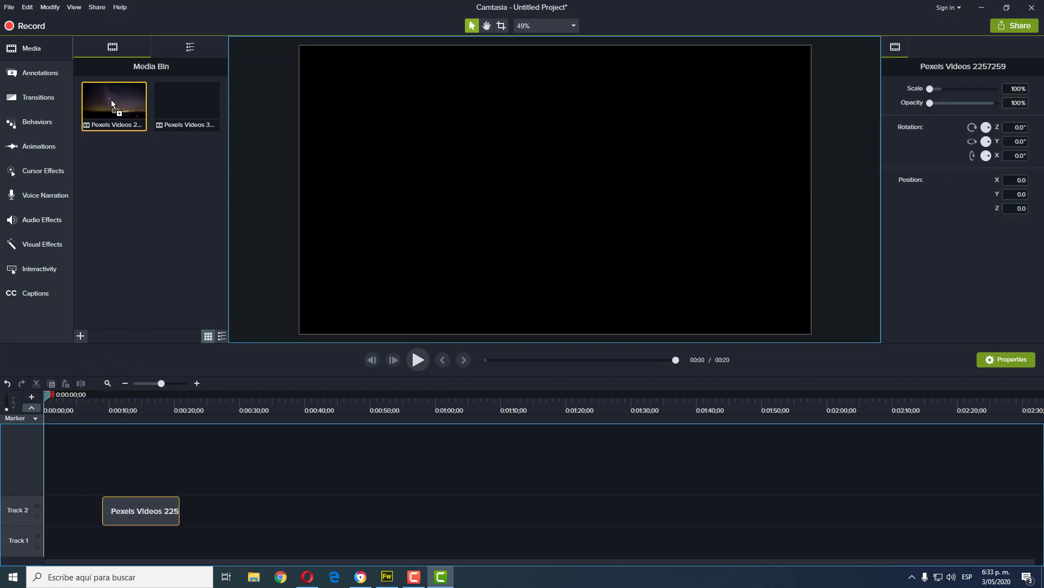
{"action": "left_click", "coordinate": [159, 513]}
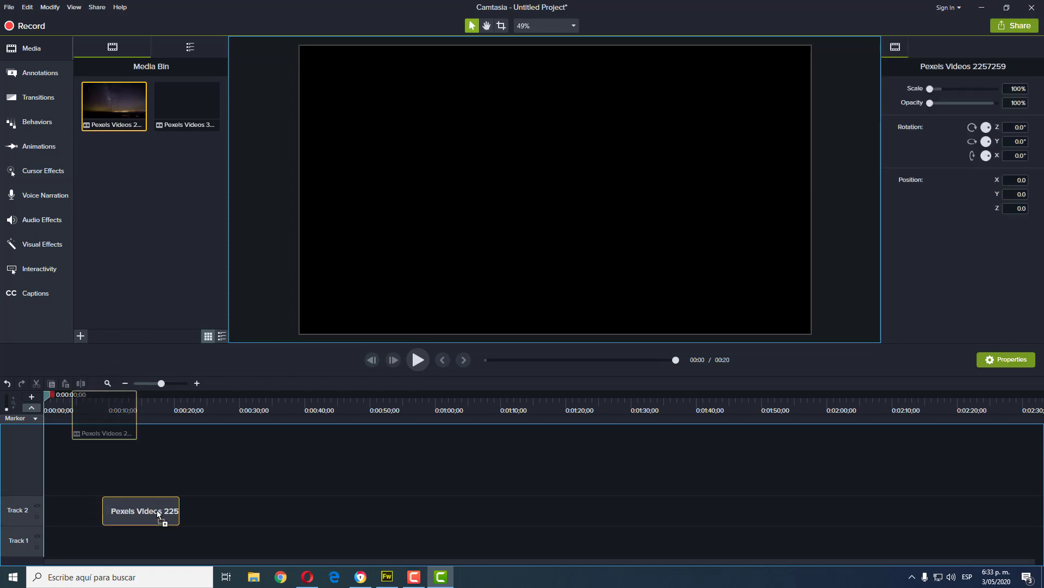
{"action": "key", "text": "ctrl+z"}
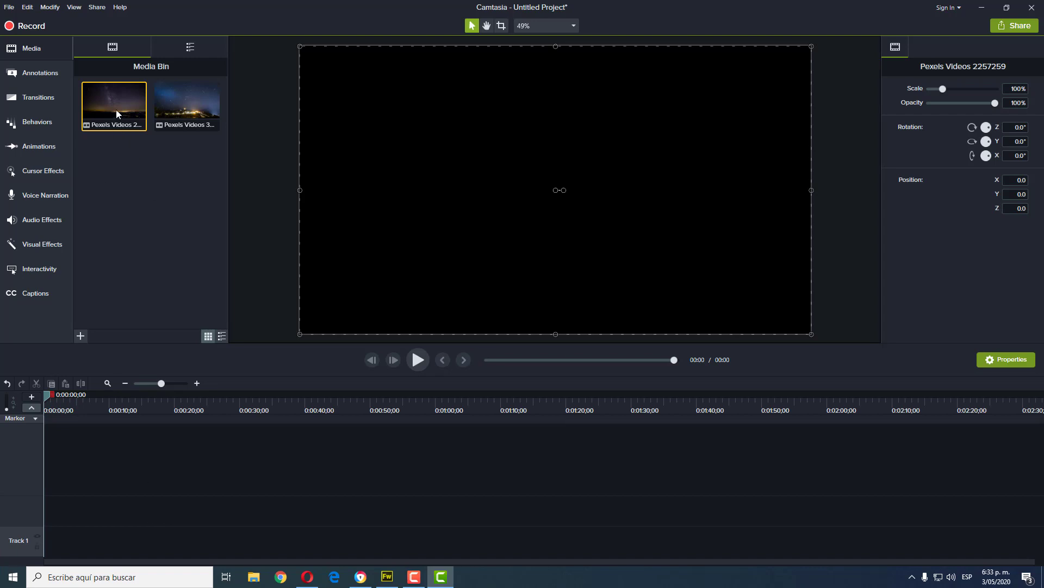
Place Pexels Videos 2257259 at the start of Track 2, with Pexels Videos 3688 directly after it.
{"action": "left_click_drag", "start_coordinate": [117, 108], "coordinate": [75, 501]}
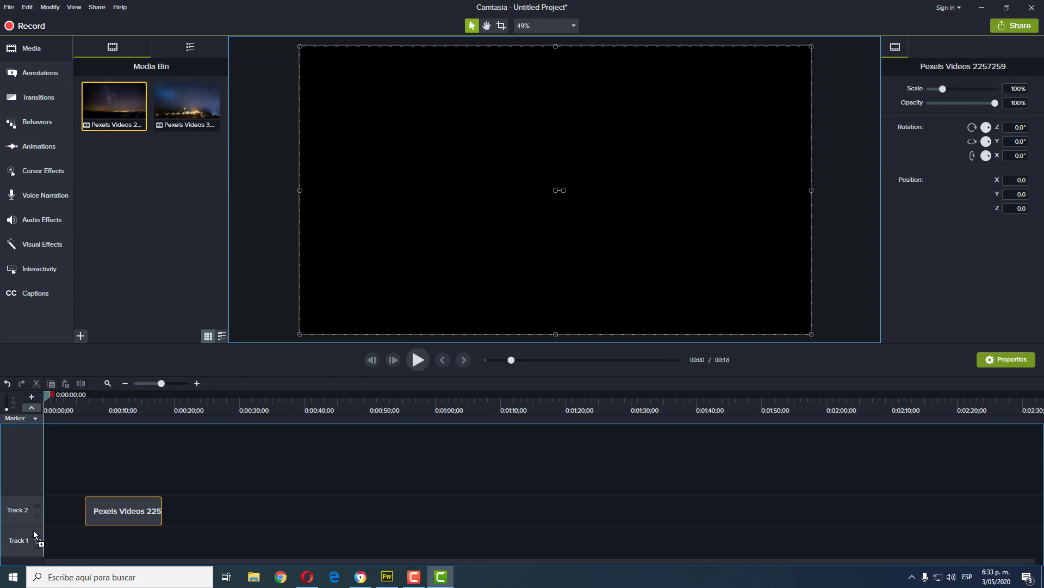
{"action": "left_click_drag", "start_coordinate": [136, 511], "coordinate": [46, 514]}
{"action": "left_click_drag", "start_coordinate": [173, 101], "coordinate": [96, 516]}
{"action": "left_click", "coordinate": [152, 478]}
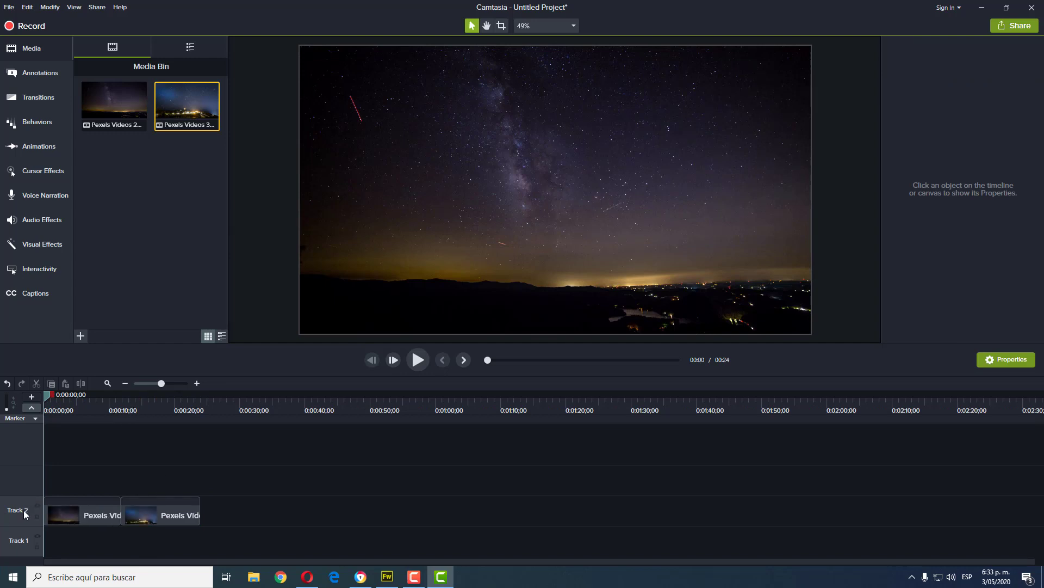
Move the Pexels Videos 3688 clip to about 29 seconds and slow Pexels Videos 2257259 to about 0.58x with Clip Speed.
{"action": "left_click_drag", "start_coordinate": [180, 516], "coordinate": [245, 516]}
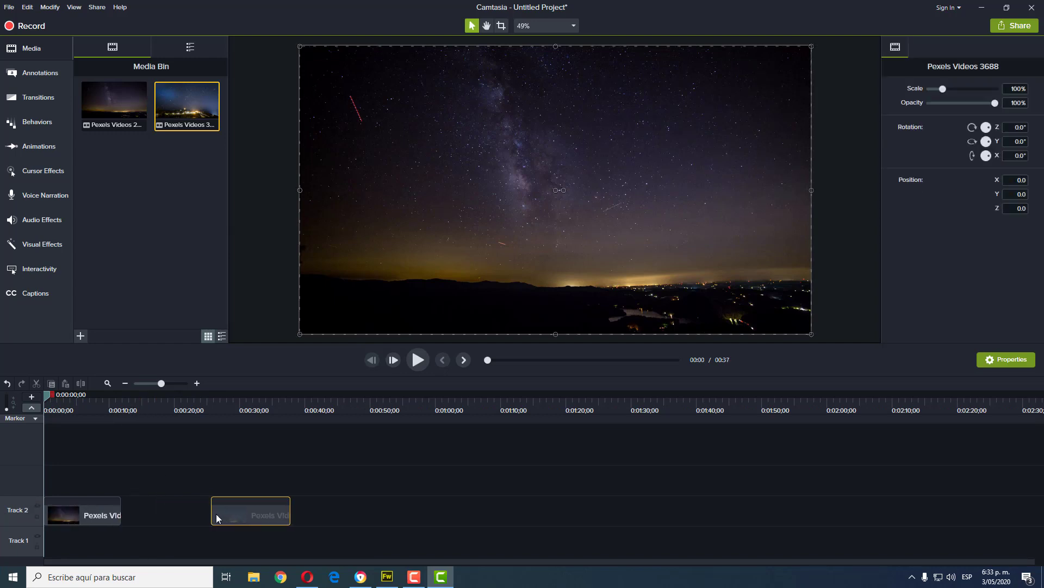
{"action": "right_click", "coordinate": [99, 511]}
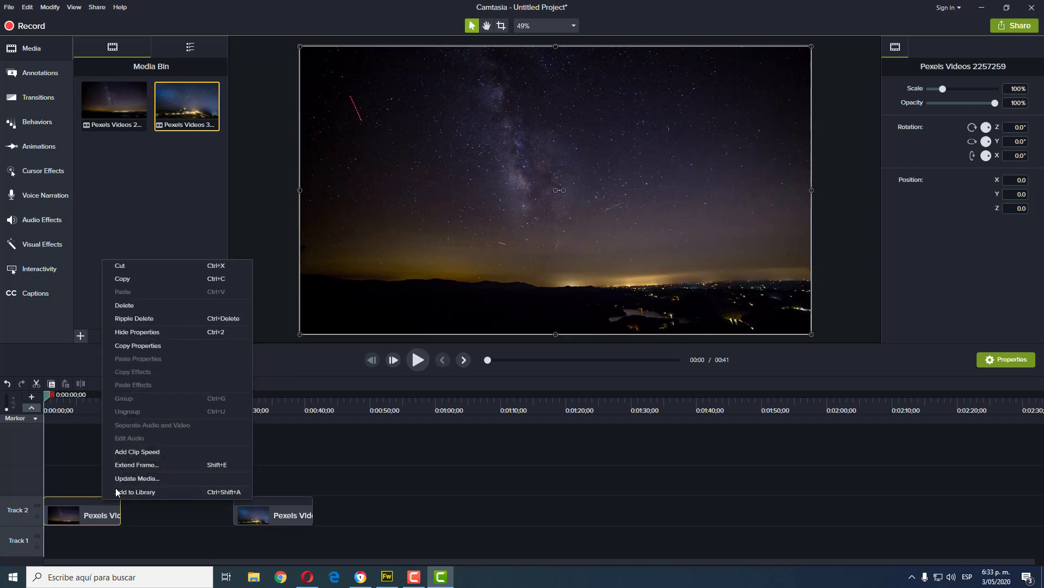
{"action": "left_click", "coordinate": [132, 452]}
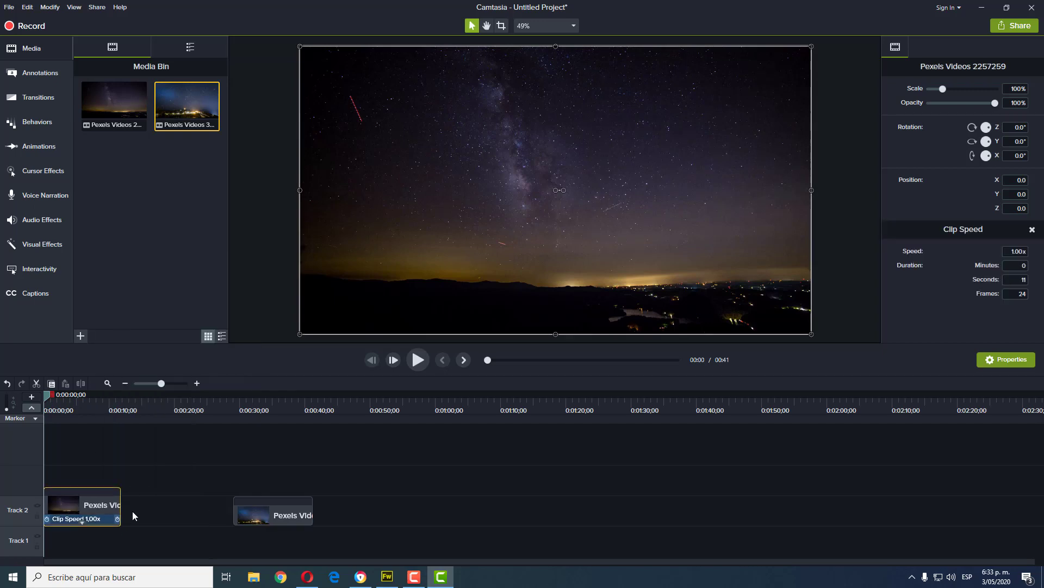
{"action": "left_click_drag", "start_coordinate": [123, 517], "coordinate": [251, 513]}
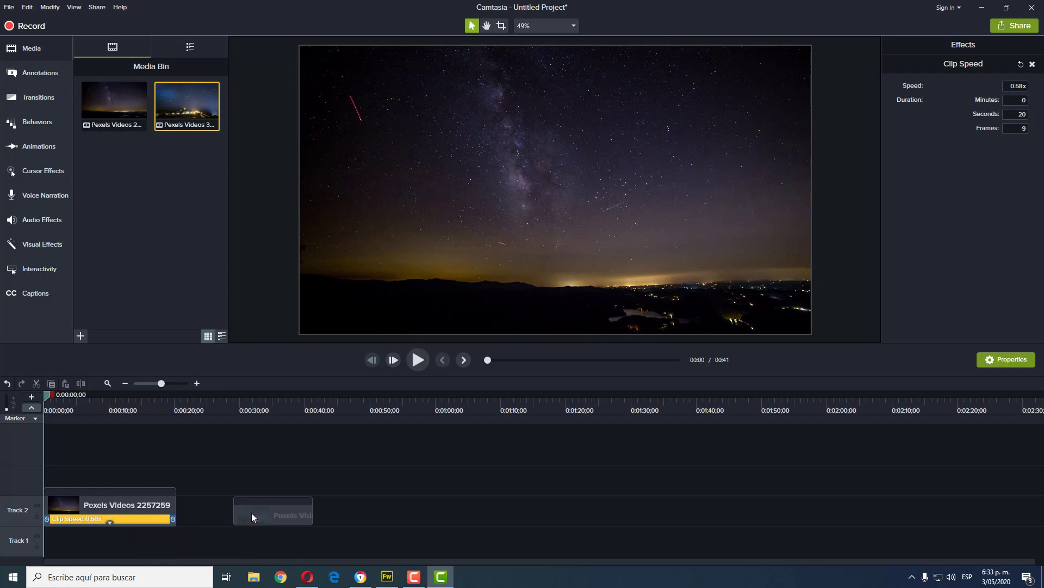
Add Clip Speed to the Pexels Videos 3688 clip and stretch it to 0.50x, about 24 seconds long.
{"action": "left_click", "coordinate": [251, 513]}
{"action": "right_click", "coordinate": [261, 511]}
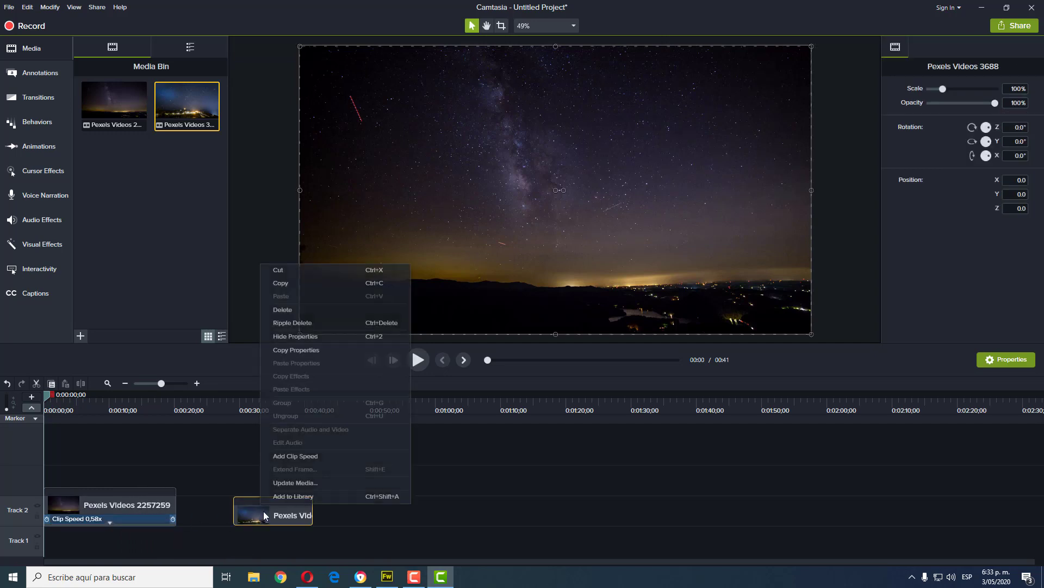
{"action": "left_click", "coordinate": [298, 456]}
{"action": "left_click_drag", "start_coordinate": [310, 518], "coordinate": [391, 518]}
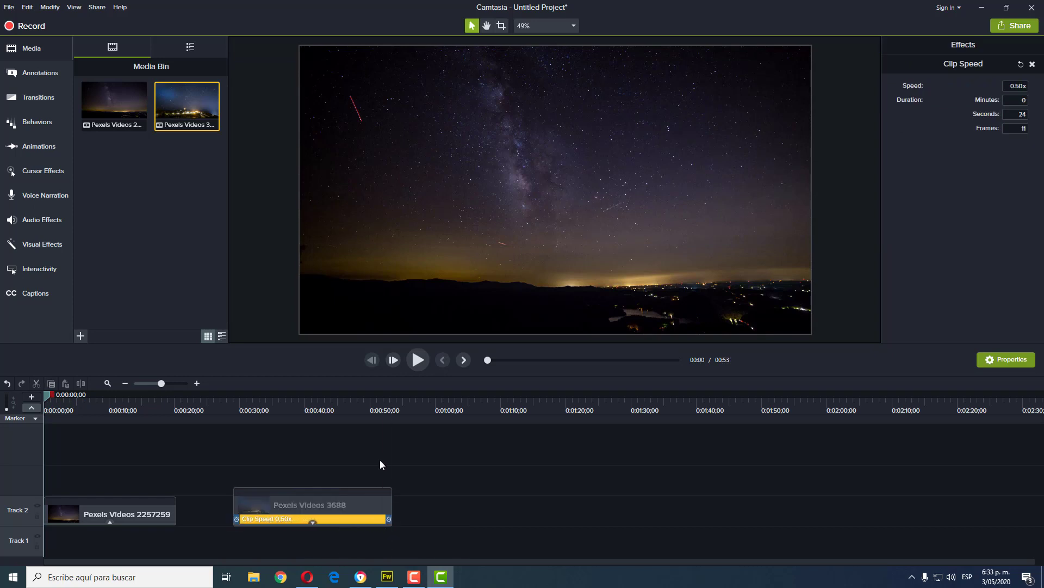
Join the Pexels Videos 3688 clip to the end of the first clip and preview parts of both.
{"action": "left_click_drag", "start_coordinate": [325, 511], "coordinate": [196, 509]}
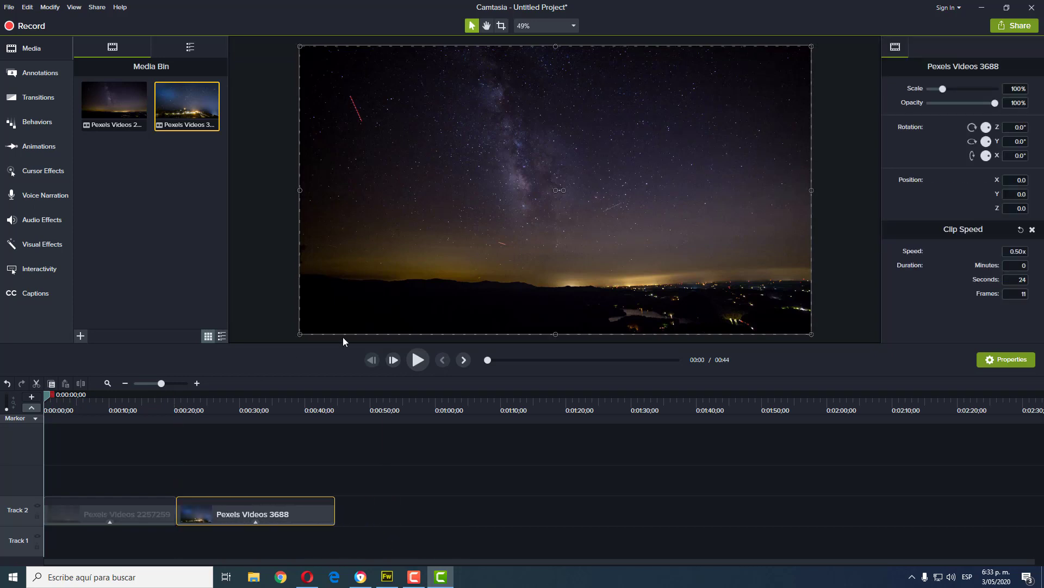
{"action": "left_click", "coordinate": [418, 360]}
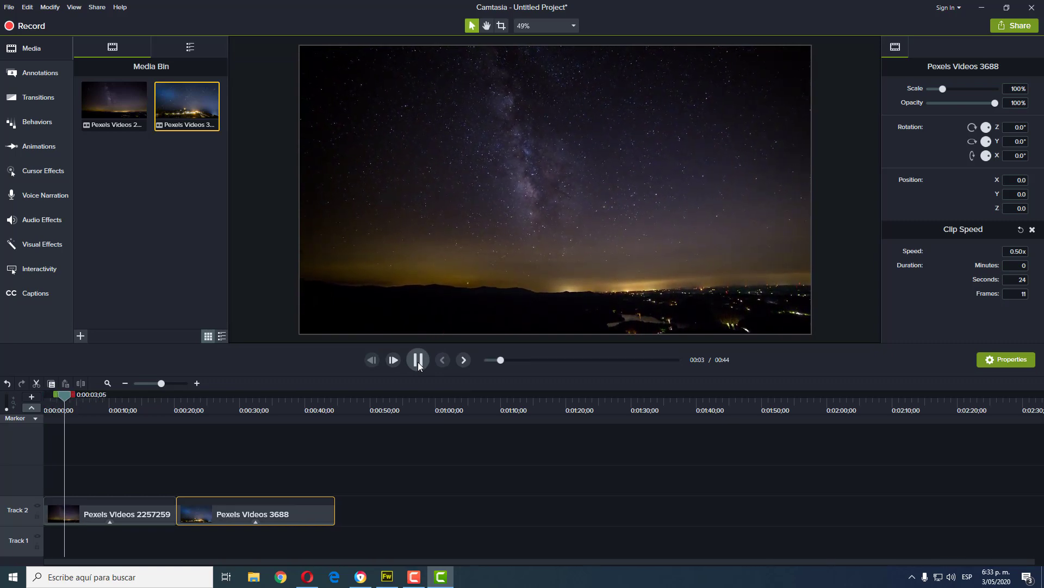
{"action": "left_click", "coordinate": [418, 360]}
{"action": "left_click_drag", "start_coordinate": [120, 399], "coordinate": [220, 400]}
{"action": "left_click", "coordinate": [419, 361]}
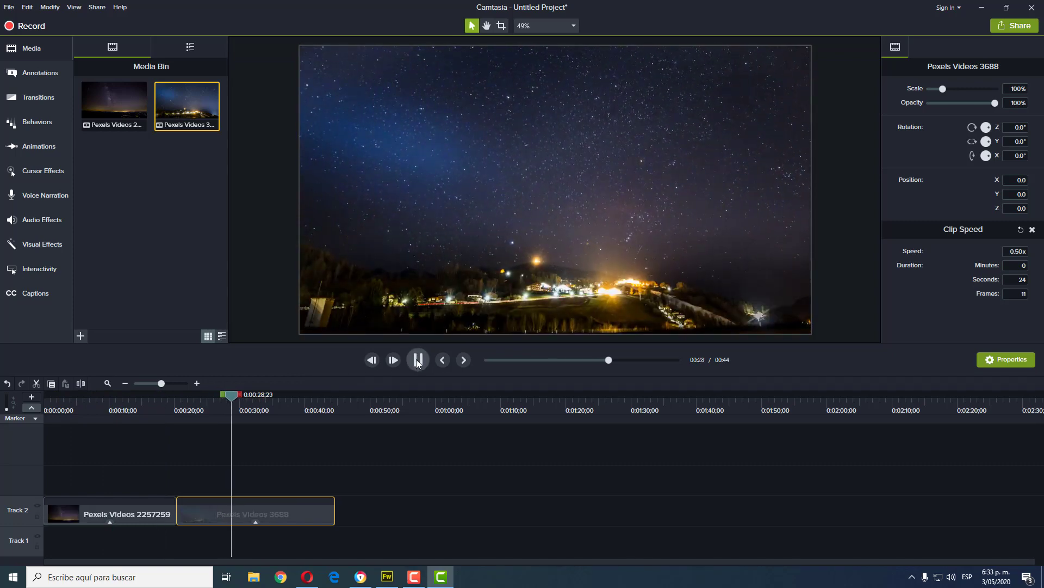
{"action": "key", "text": "space"}
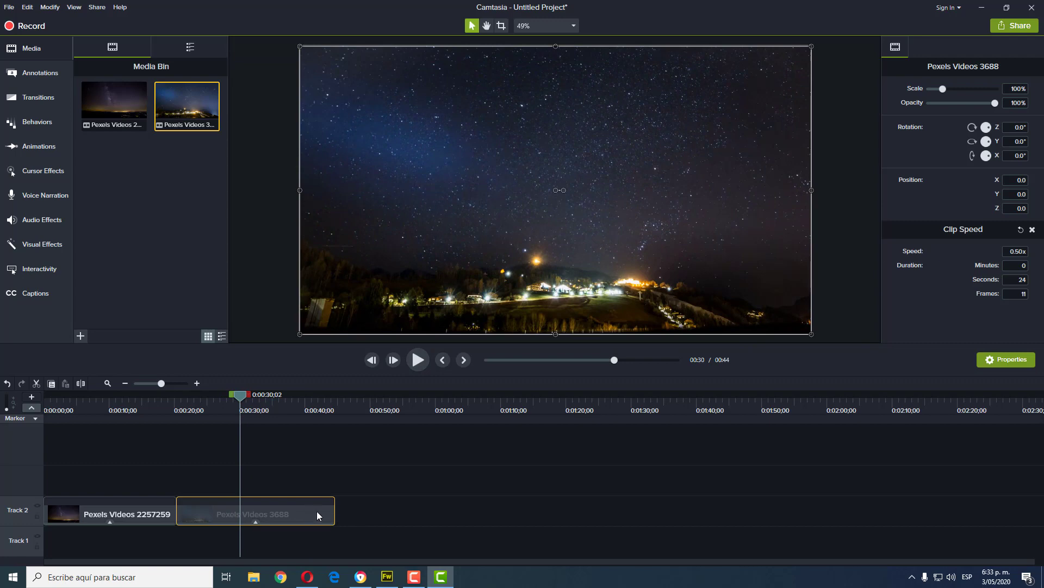
Stretch the Pexels Videos 3688 clip's speed effect to 0.29x, about 42 seconds long.
{"action": "right_click", "coordinate": [319, 515]}
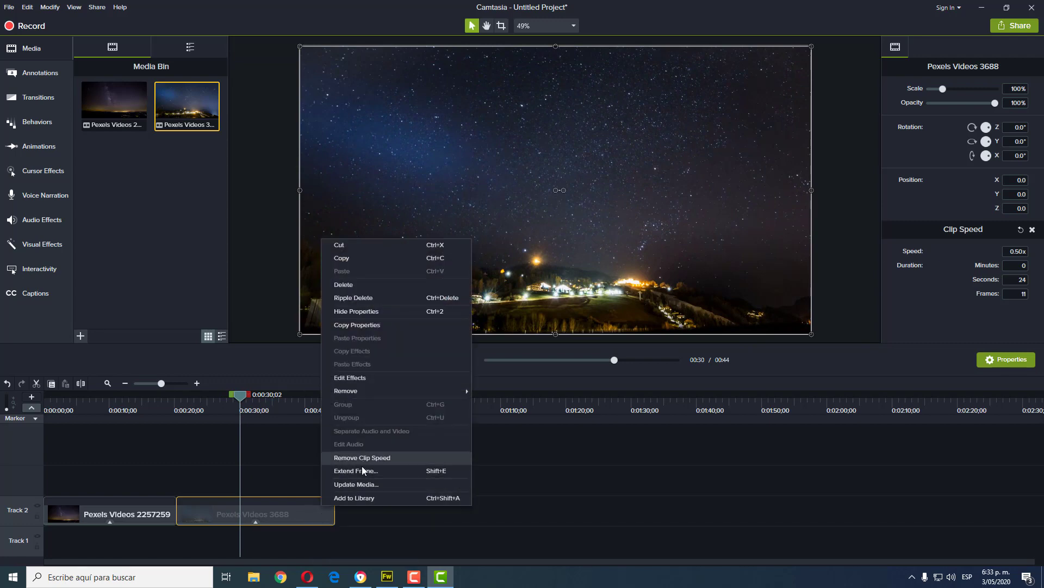
{"action": "left_click", "coordinate": [255, 521]}
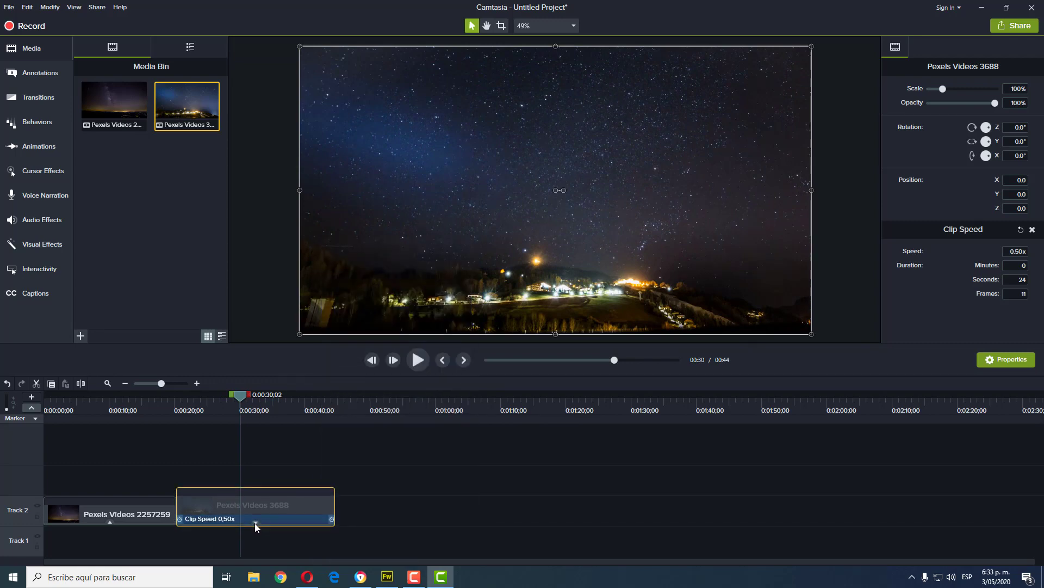
{"action": "left_click_drag", "start_coordinate": [332, 520], "coordinate": [380, 513]}
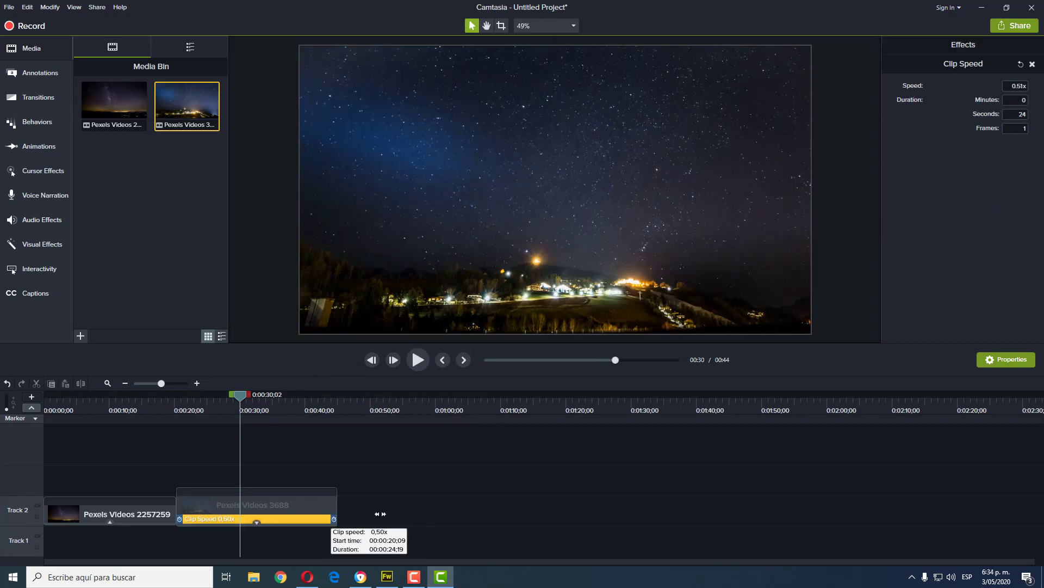
{"action": "left_click_drag", "start_coordinate": [448, 512], "coordinate": [449, 512]}
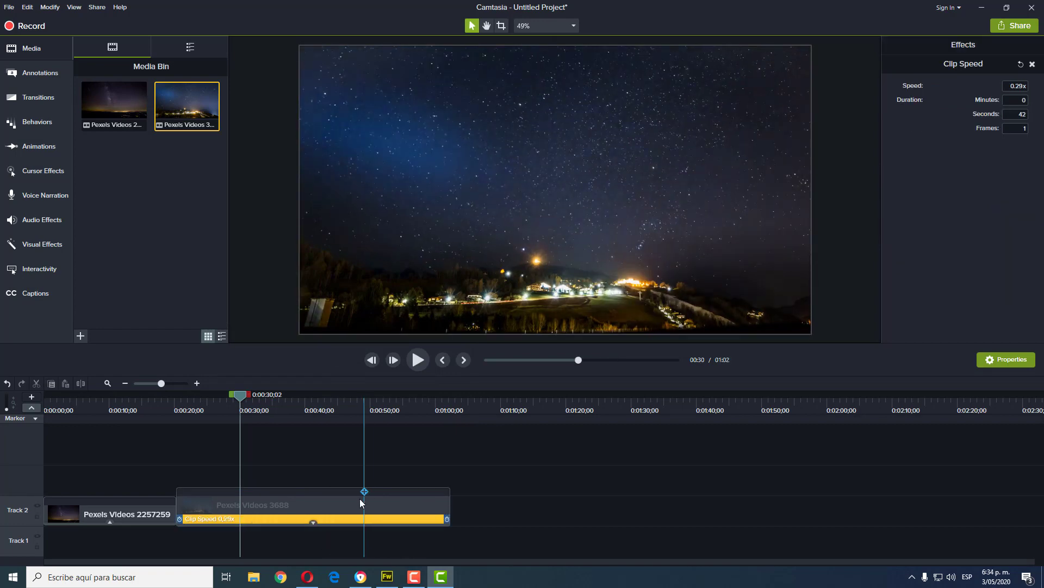
Move the Pexels Videos 3688 clip to about 34 seconds and slow Pexels Videos 2257259 to 0.39x, about 30 seconds long.
{"action": "left_click_drag", "start_coordinate": [315, 503], "coordinate": [403, 501]}
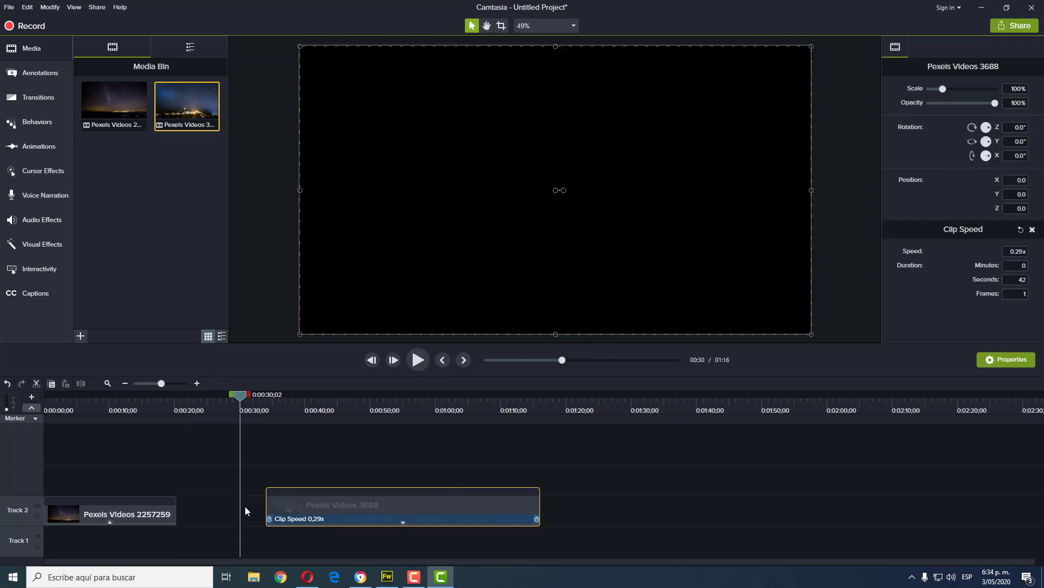
{"action": "left_click", "coordinate": [106, 521]}
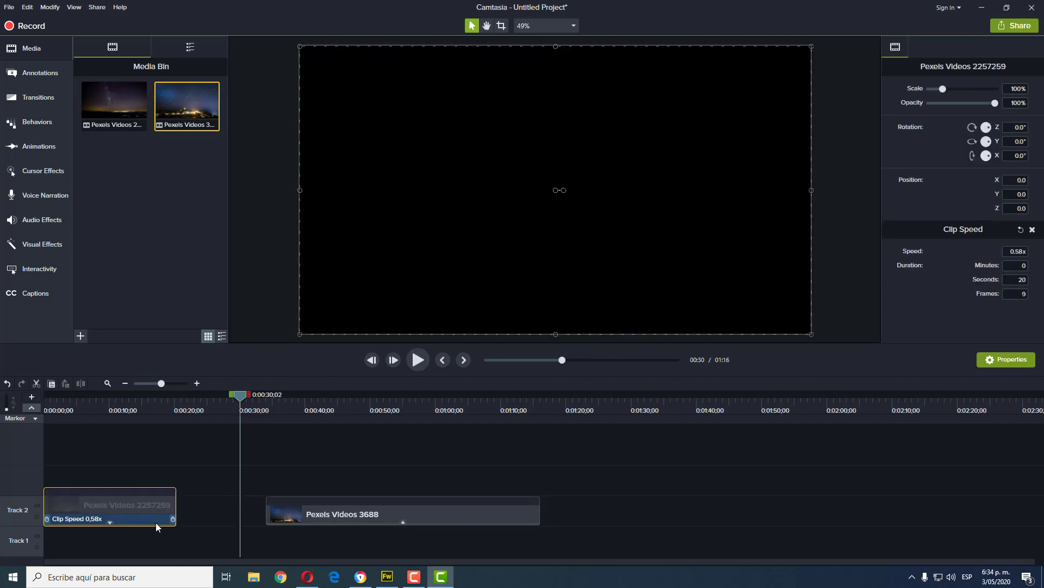
{"action": "left_click_drag", "start_coordinate": [174, 520], "coordinate": [239, 519]}
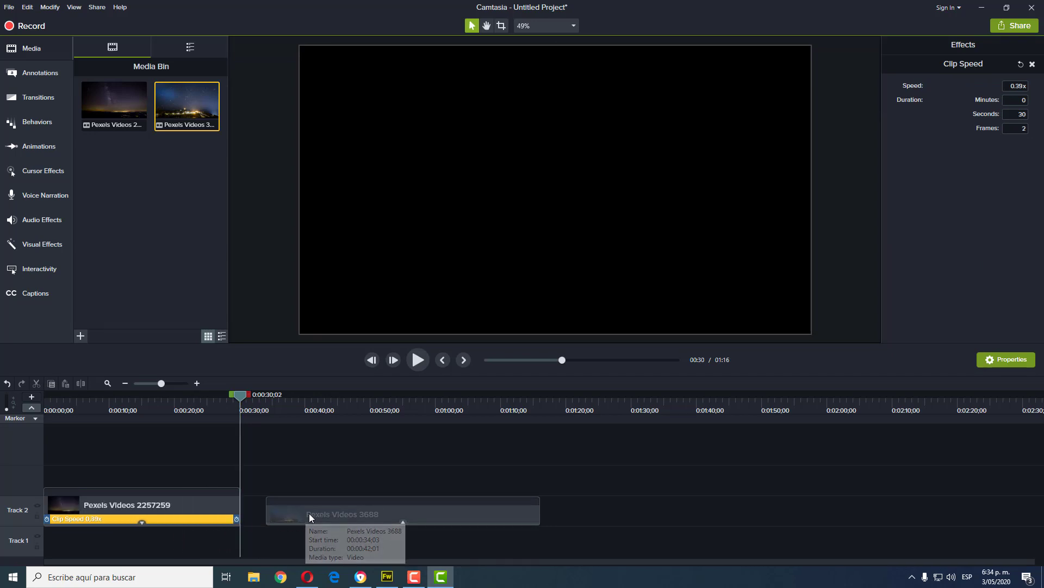
Move the Pexels Videos 3688 clip back to start at about 30 seconds, directly after Pexels Videos 2257259, and preview its opening.
{"action": "left_click_drag", "start_coordinate": [309, 513], "coordinate": [283, 511]}
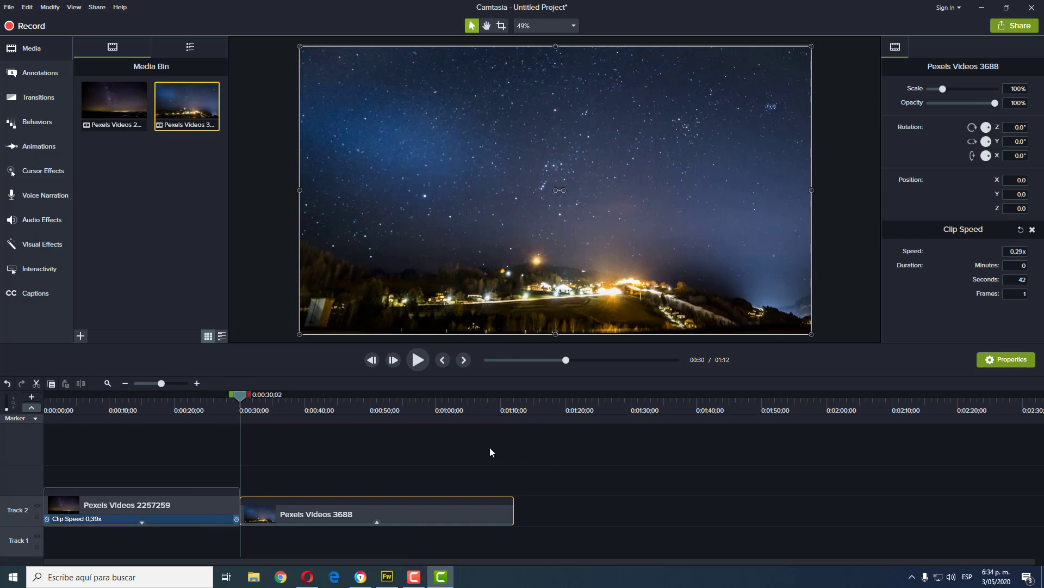
{"action": "left_click", "coordinate": [265, 473]}
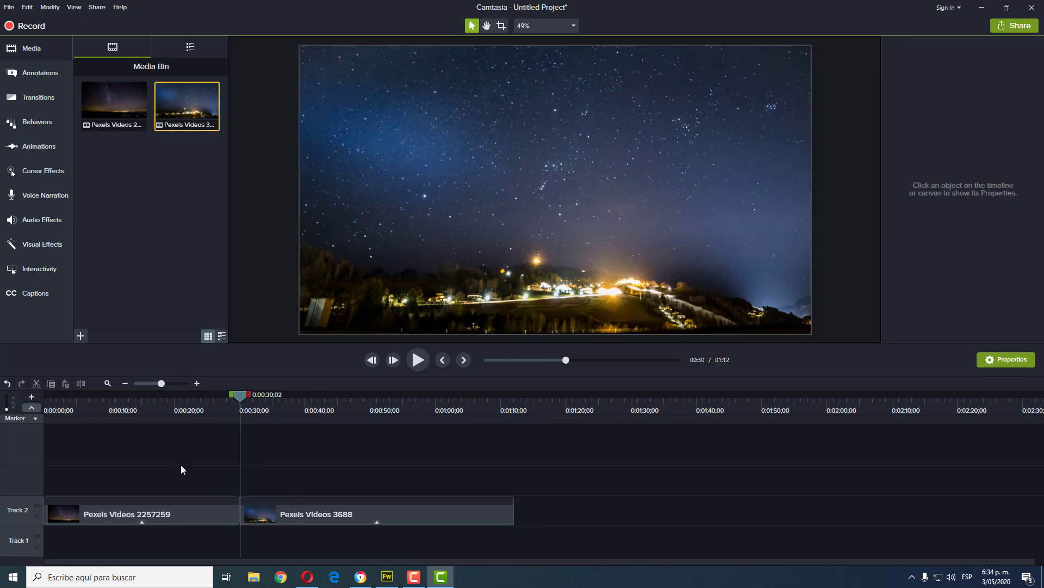
{"action": "left_click_drag", "start_coordinate": [161, 466], "coordinate": [421, 510]}
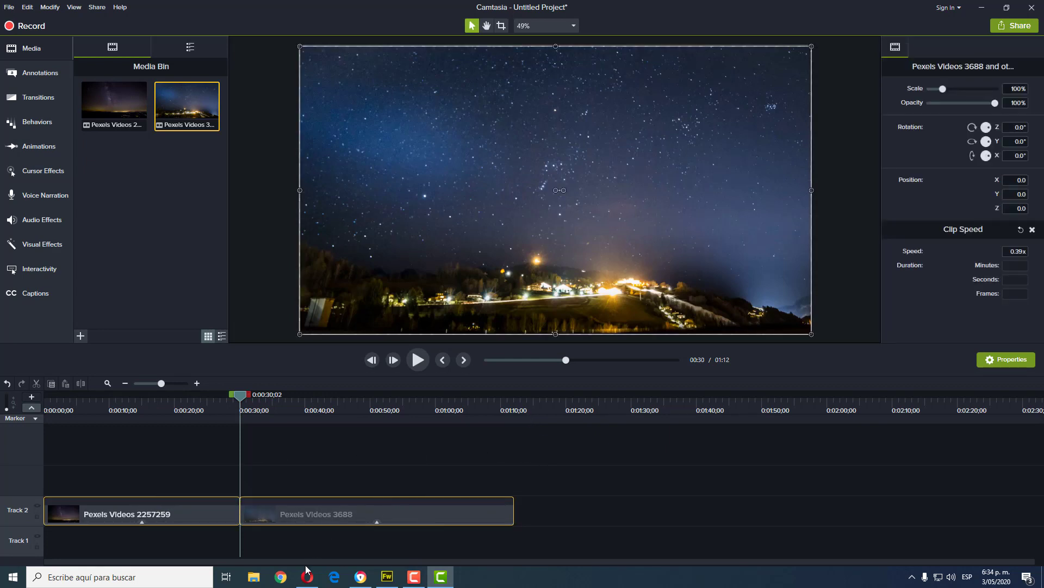
{"action": "left_click", "coordinate": [508, 534]}
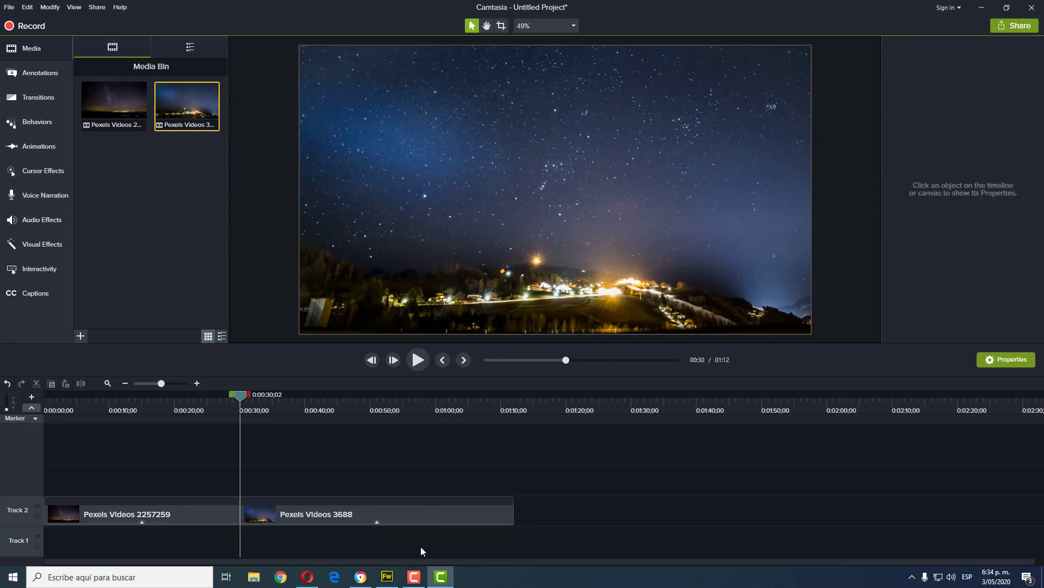
{"action": "left_click", "coordinate": [417, 360]}
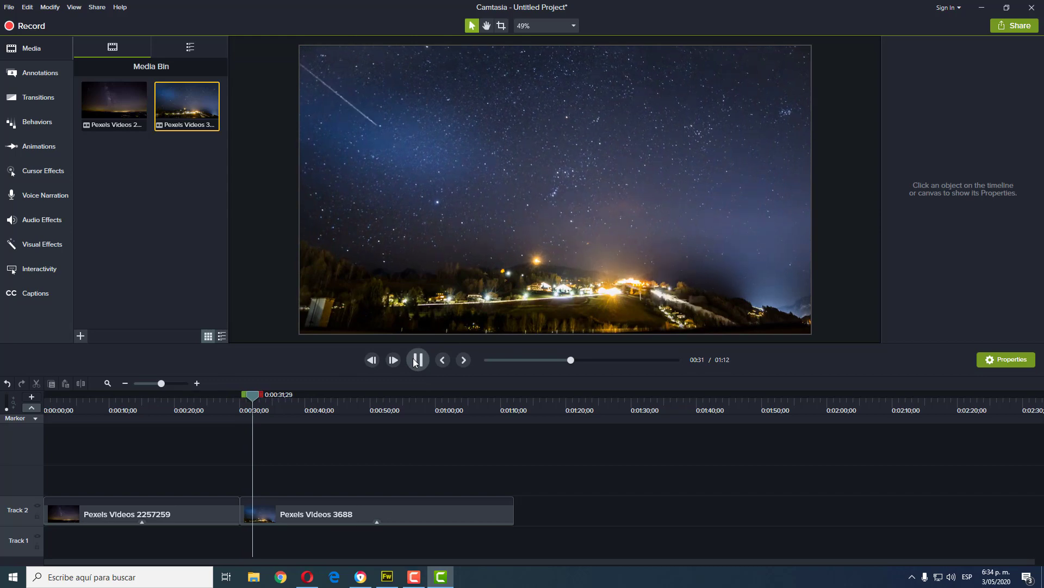
{"action": "left_click", "coordinate": [414, 363]}
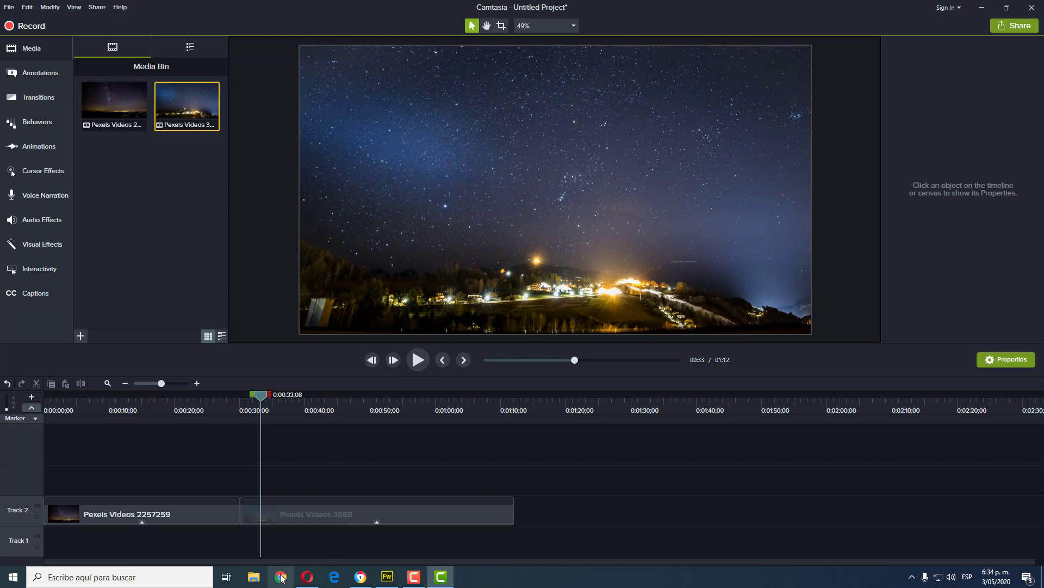
Switch to Opera, go to the Mundo Mistico channel's YouTube Studio and open its audio library (Biblioteca de audio).
{"action": "mouse_move", "coordinate": [309, 582]}
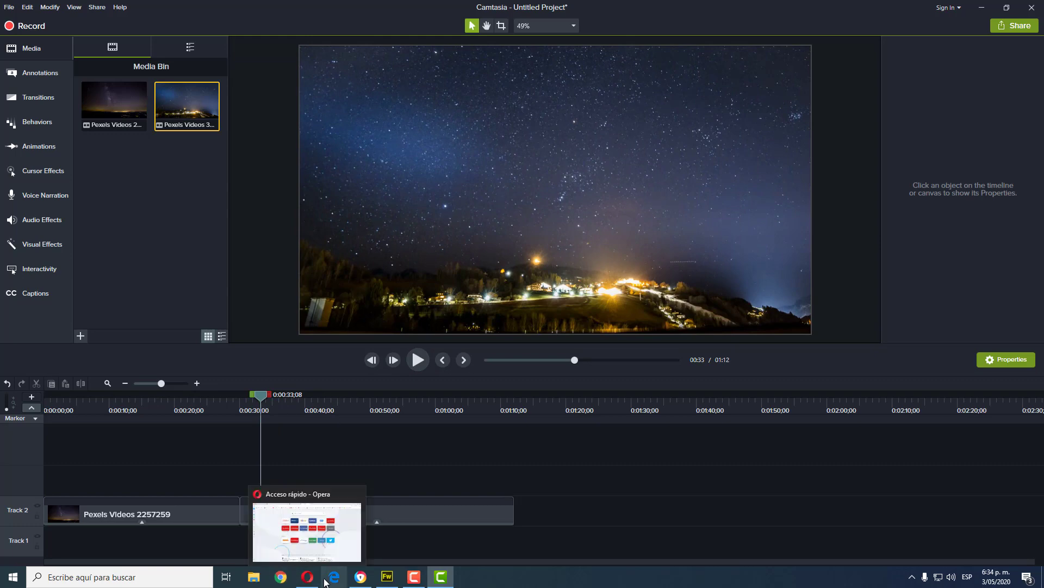
{"action": "left_click", "coordinate": [309, 582]}
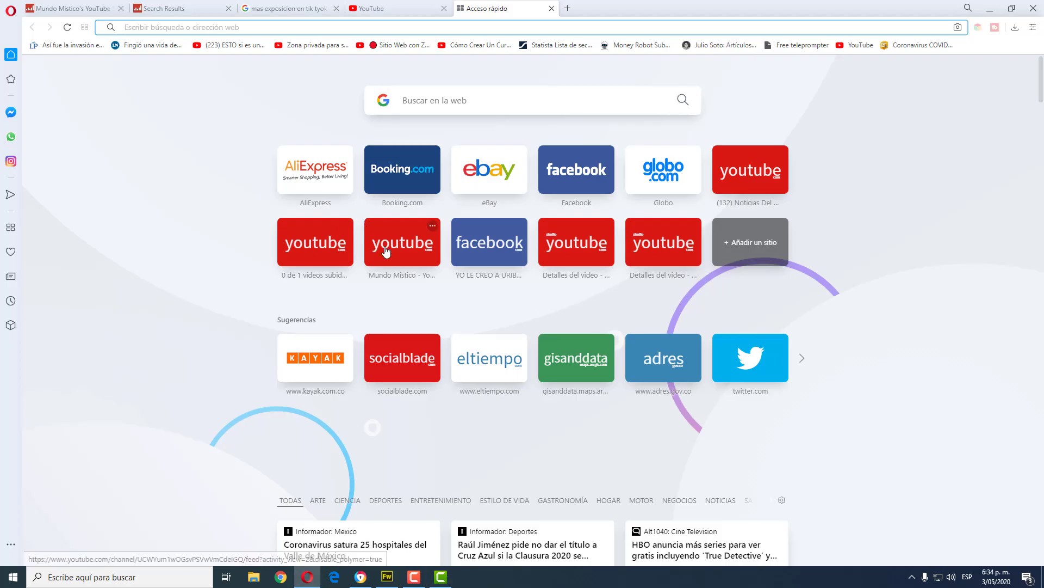
{"action": "left_click", "coordinate": [368, 235]}
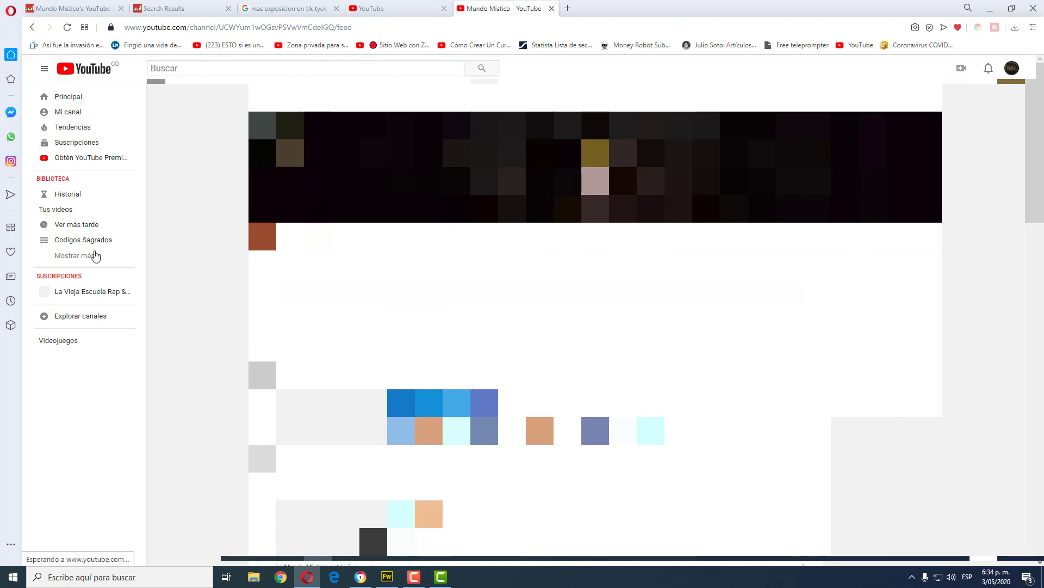
{"action": "left_click", "coordinate": [1013, 69]}
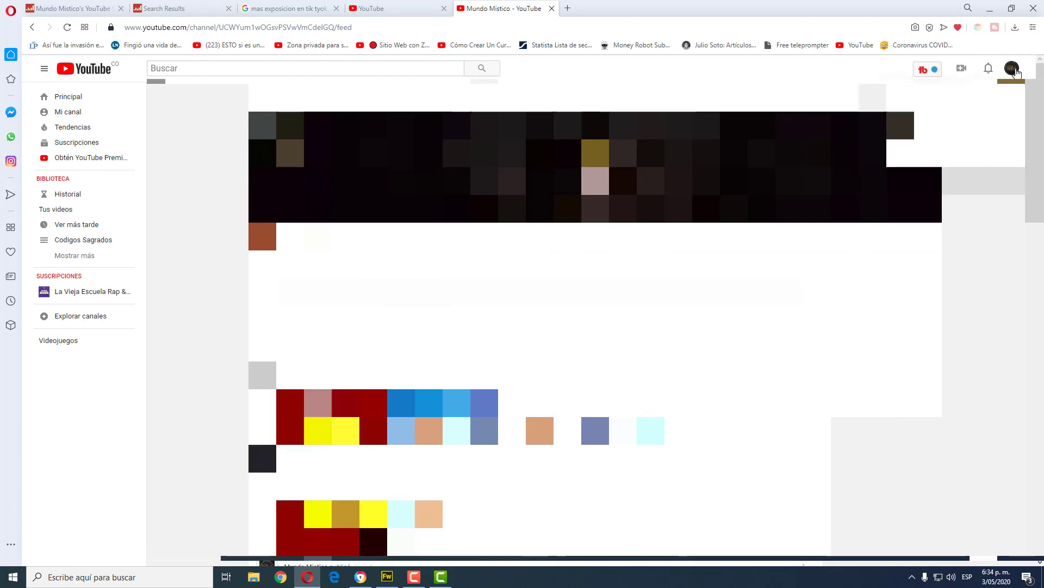
{"action": "left_click", "coordinate": [925, 320]}
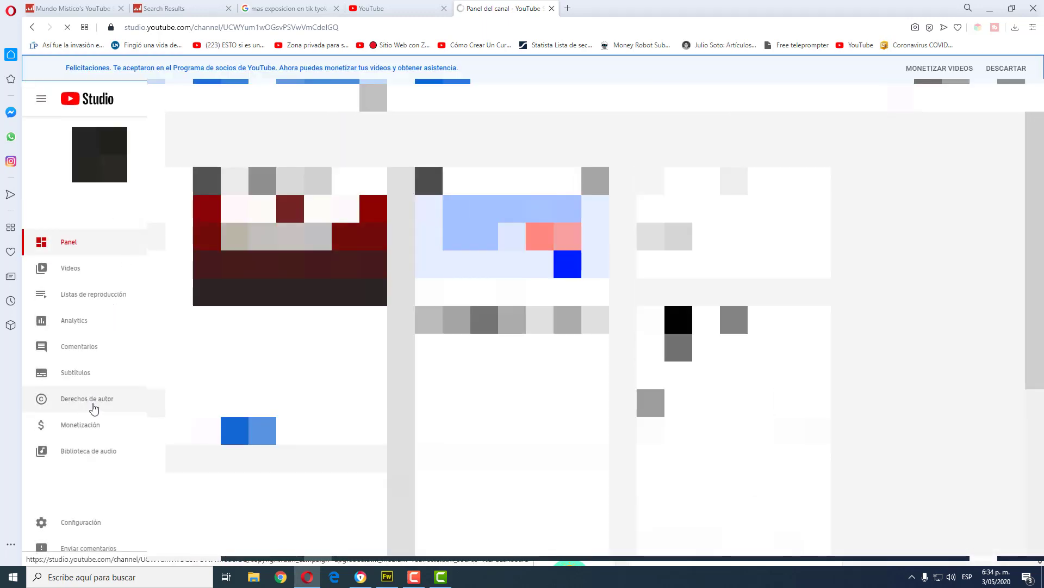
{"action": "left_click", "coordinate": [77, 451]}
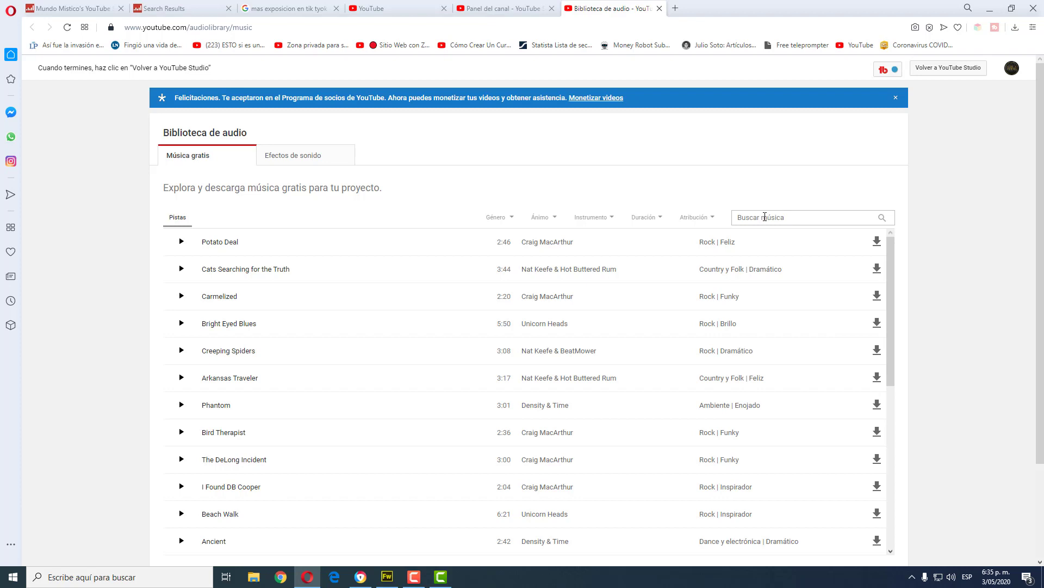
Search the free music for "sleep" and sample the tracks Who Can Say and Fall Colors.
{"action": "left_click", "coordinate": [765, 217]}
{"action": "type", "text": "sleep"}
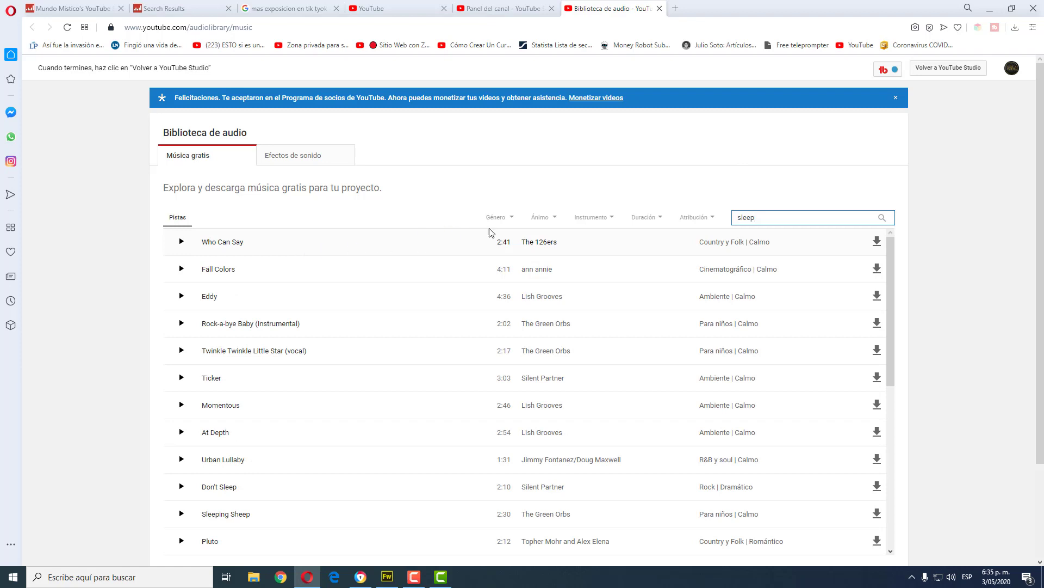
{"action": "left_click", "coordinate": [182, 243]}
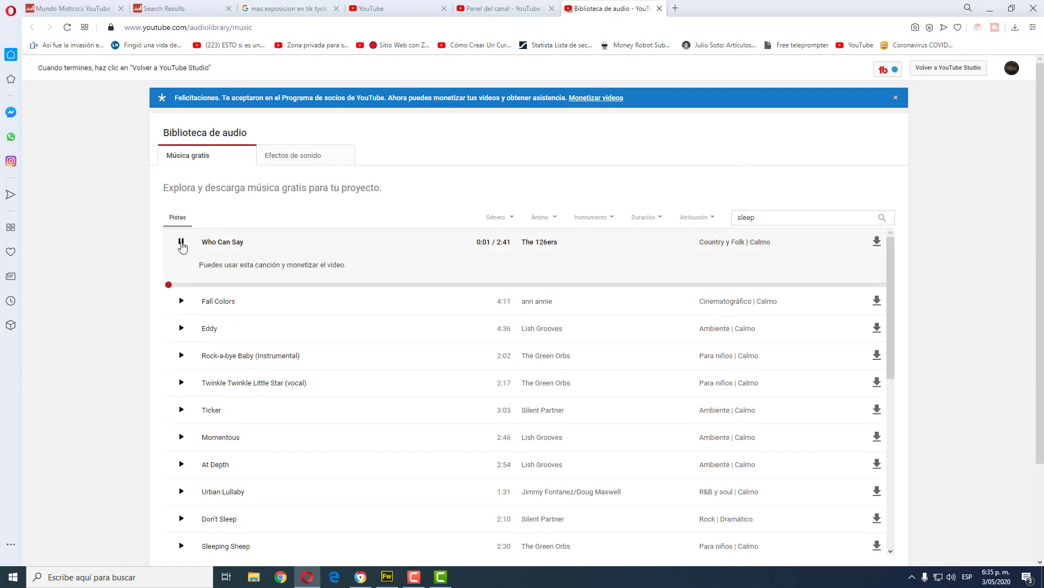
{"action": "left_click", "coordinate": [182, 243]}
{"action": "left_click", "coordinate": [182, 296]}
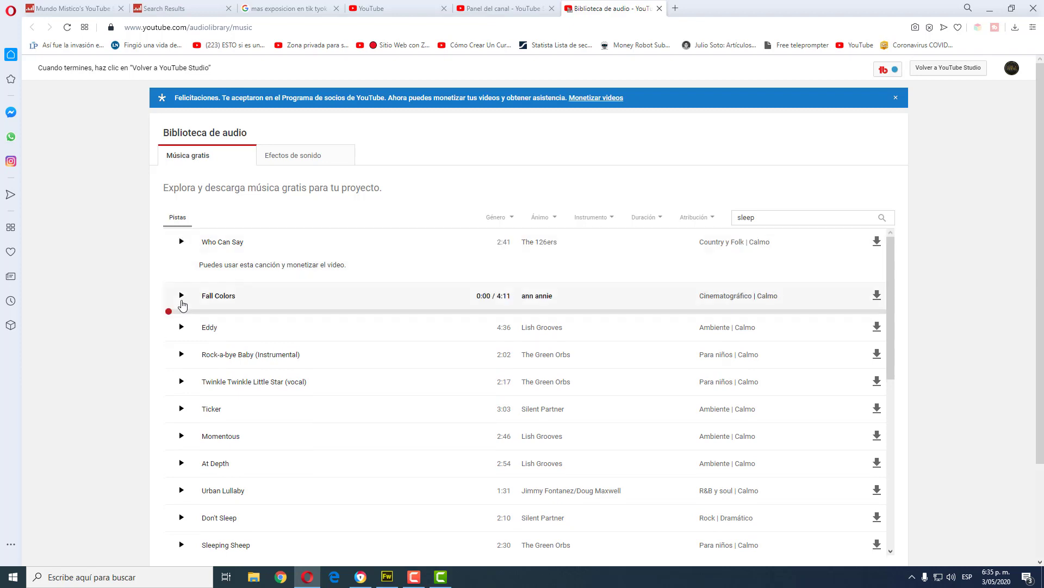
{"action": "left_click", "coordinate": [181, 270]}
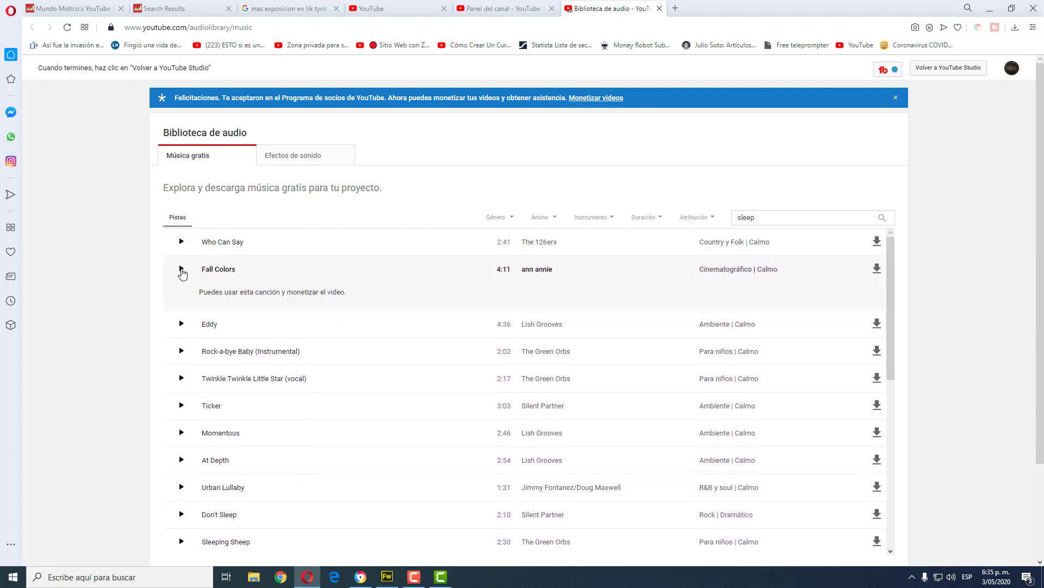
Listen to the track Eddy from its start and from about 19 seconds in.
{"action": "left_click", "coordinate": [182, 325]}
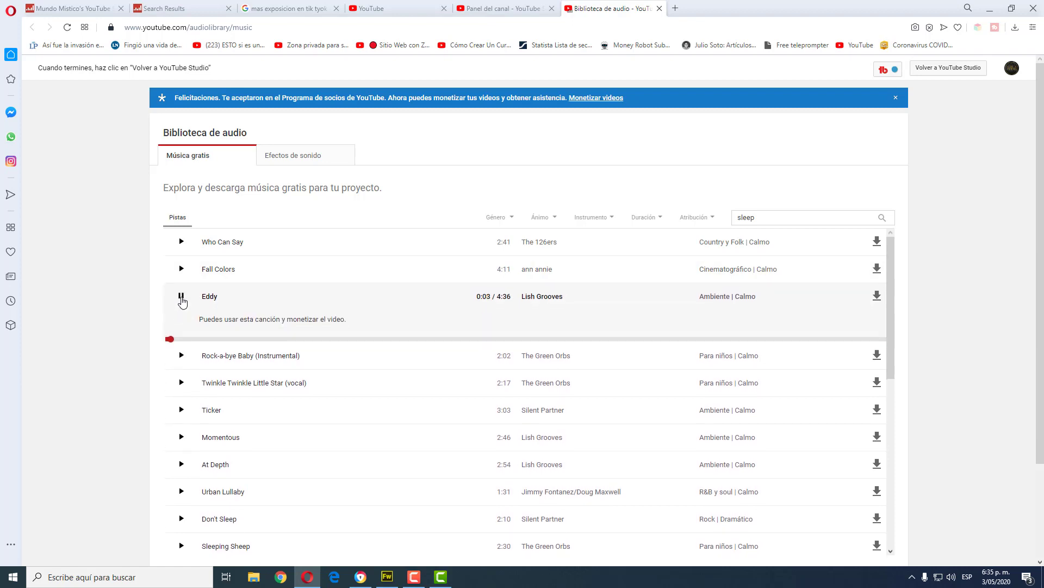
{"action": "left_click", "coordinate": [182, 298]}
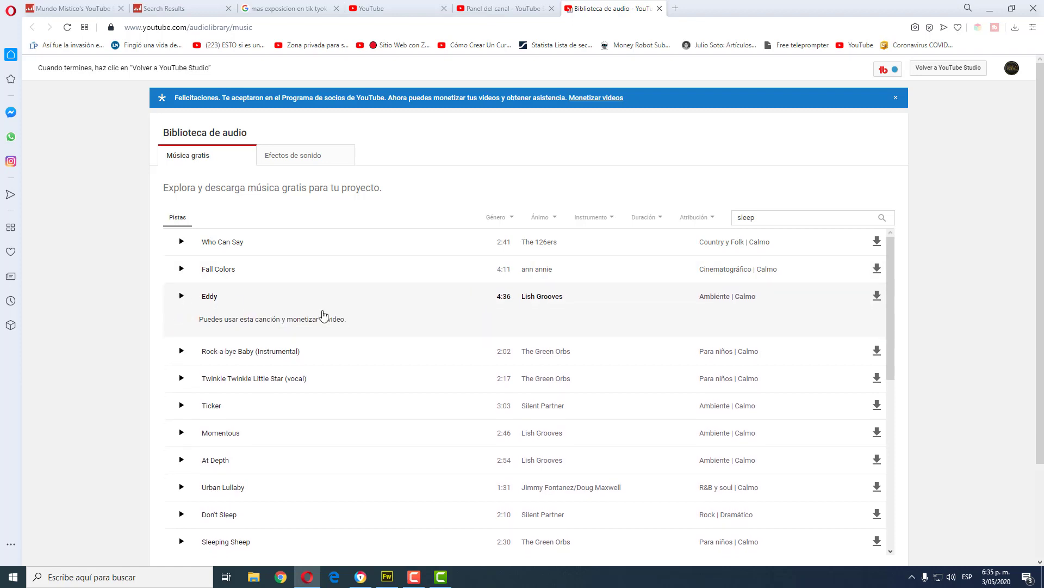
{"action": "left_click", "coordinate": [182, 296]}
{"action": "left_click", "coordinate": [213, 339]}
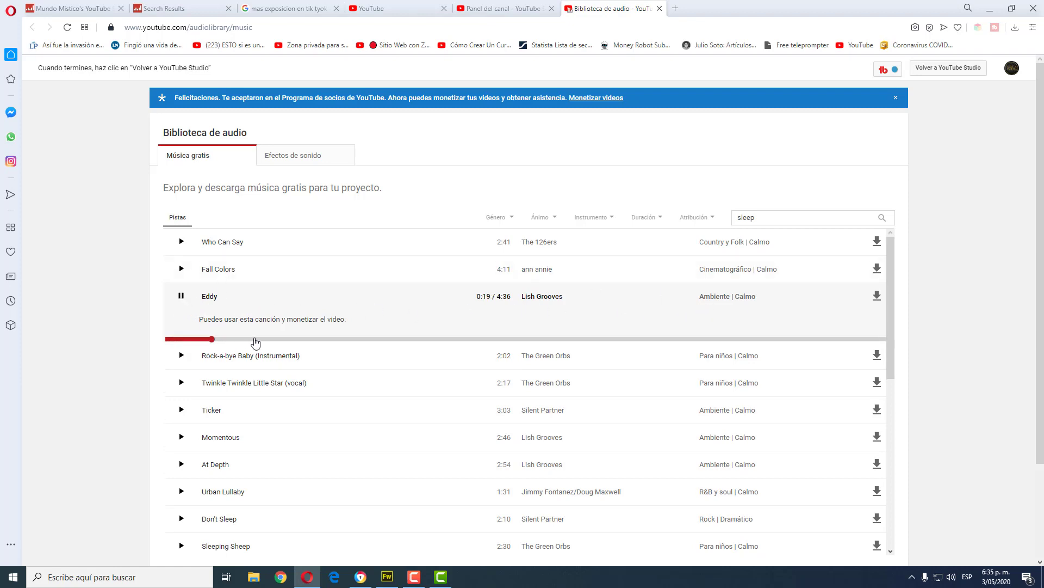
{"action": "left_click", "coordinate": [182, 297]}
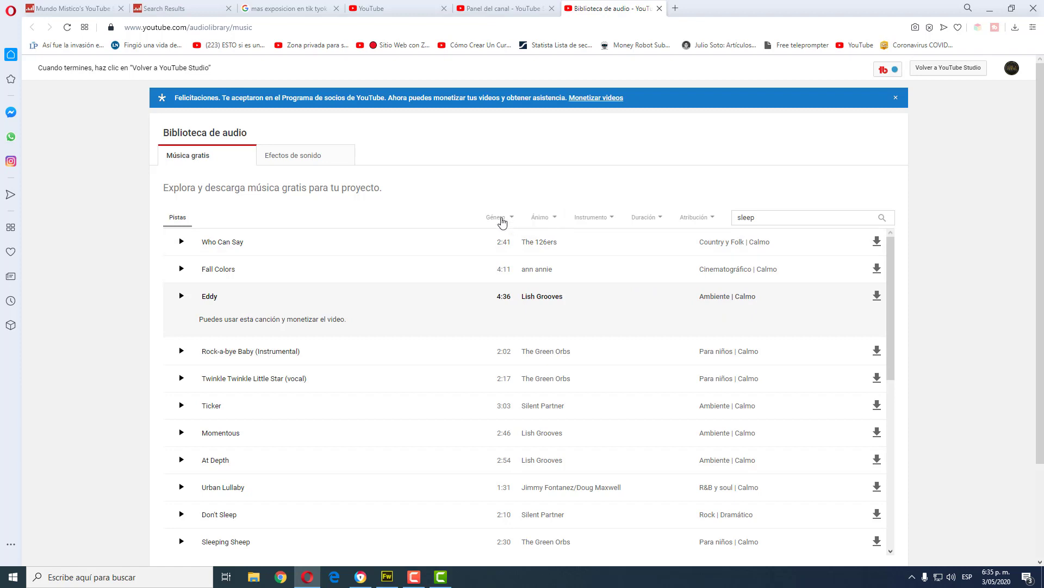
Filter the music results by the mood Calmo and the genre Ambiente.
{"action": "left_click", "coordinate": [555, 223]}
{"action": "left_click", "coordinate": [544, 252]}
{"action": "left_click", "coordinate": [511, 219]}
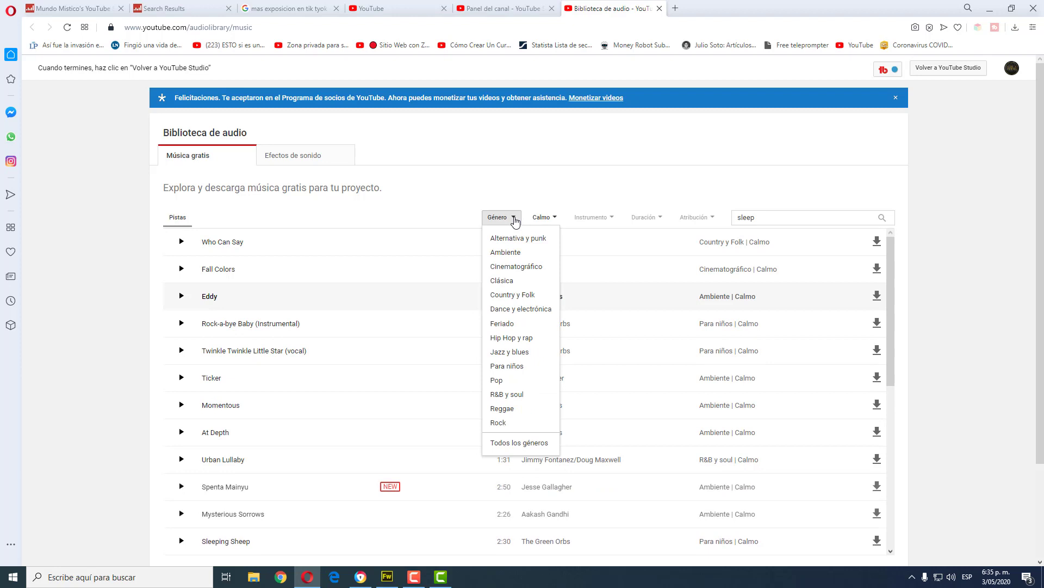
{"action": "left_click", "coordinate": [515, 252]}
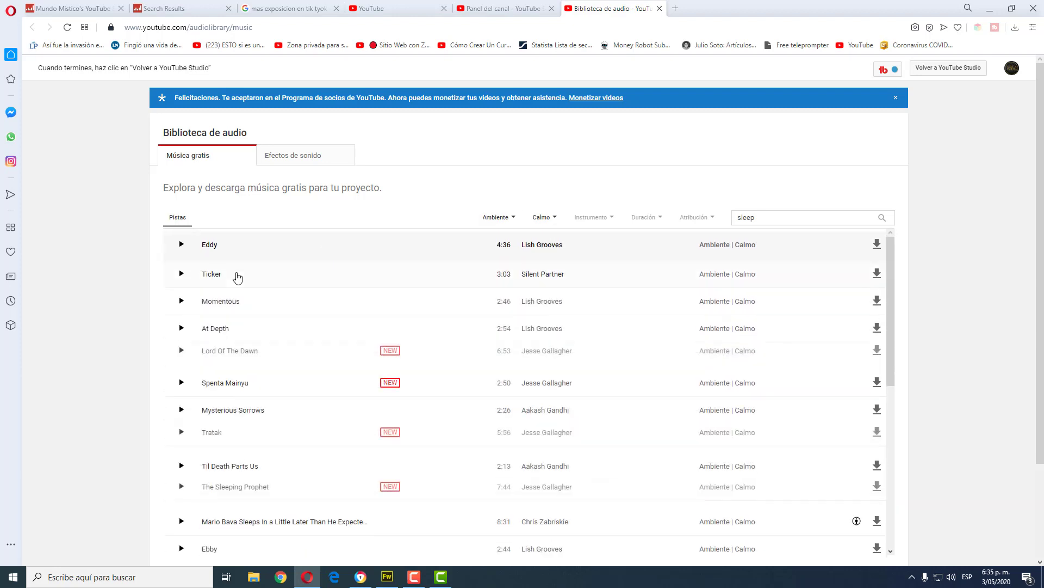
Replay the track Eddy briefly and download it.
{"action": "left_click", "coordinate": [258, 245]}
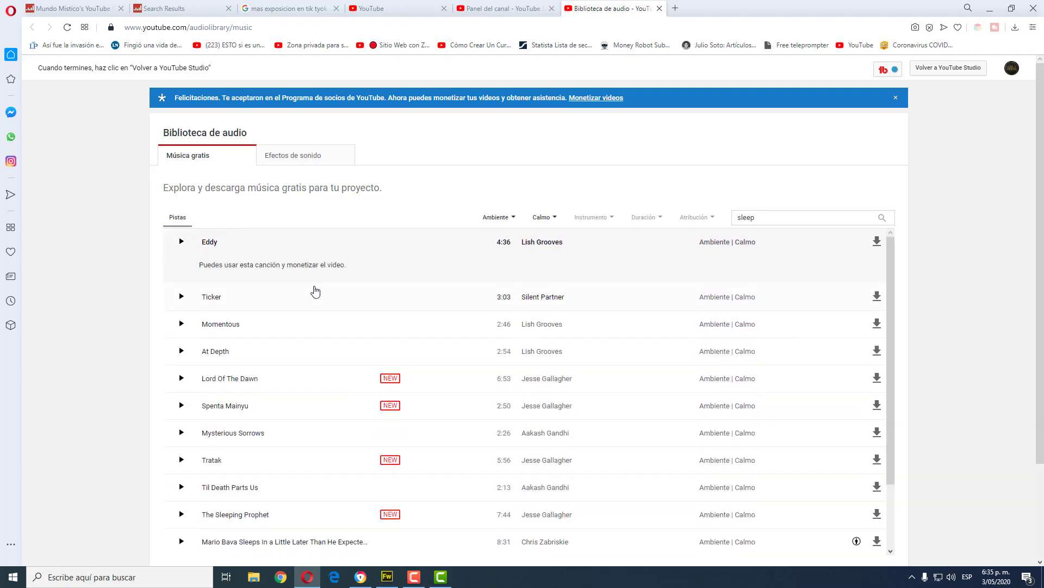
{"action": "left_click", "coordinate": [182, 243]}
{"action": "left_click", "coordinate": [182, 243]}
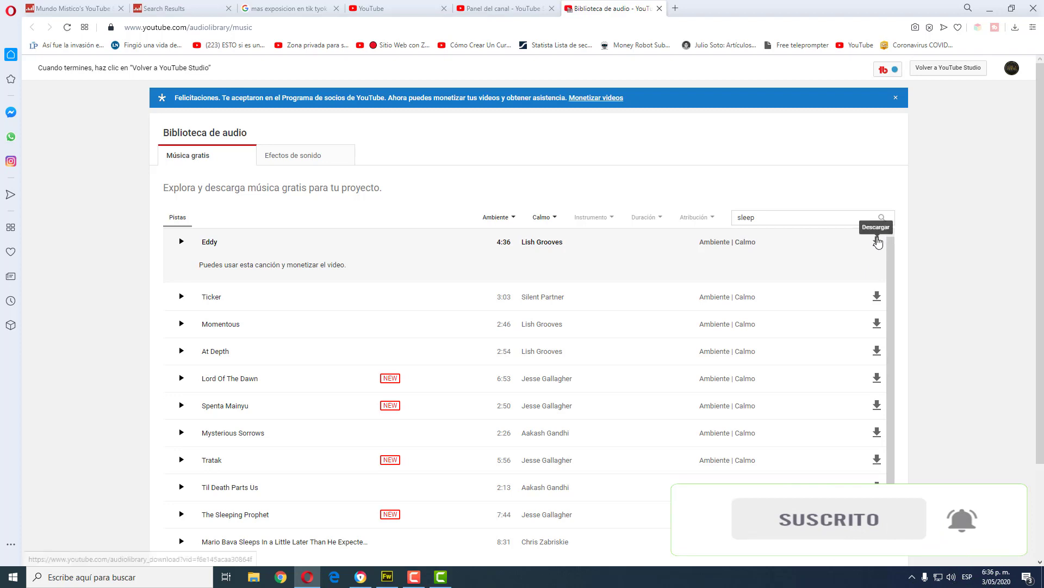
{"action": "left_click", "coordinate": [877, 242]}
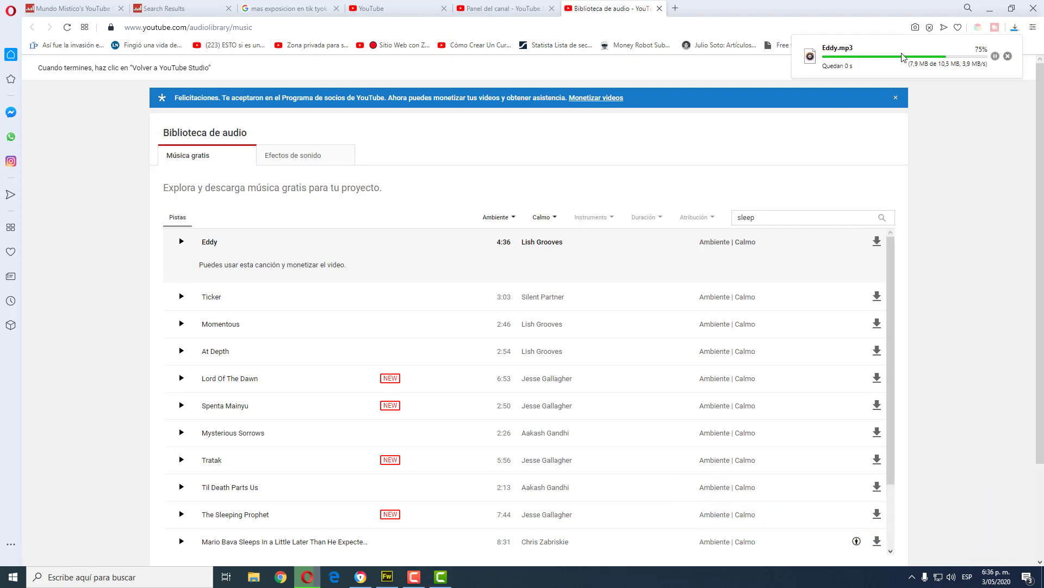
Sample the tracks Ticker, Momentous and At Depth, downloading Momentous and At Depth.
{"action": "left_click", "coordinate": [180, 298]}
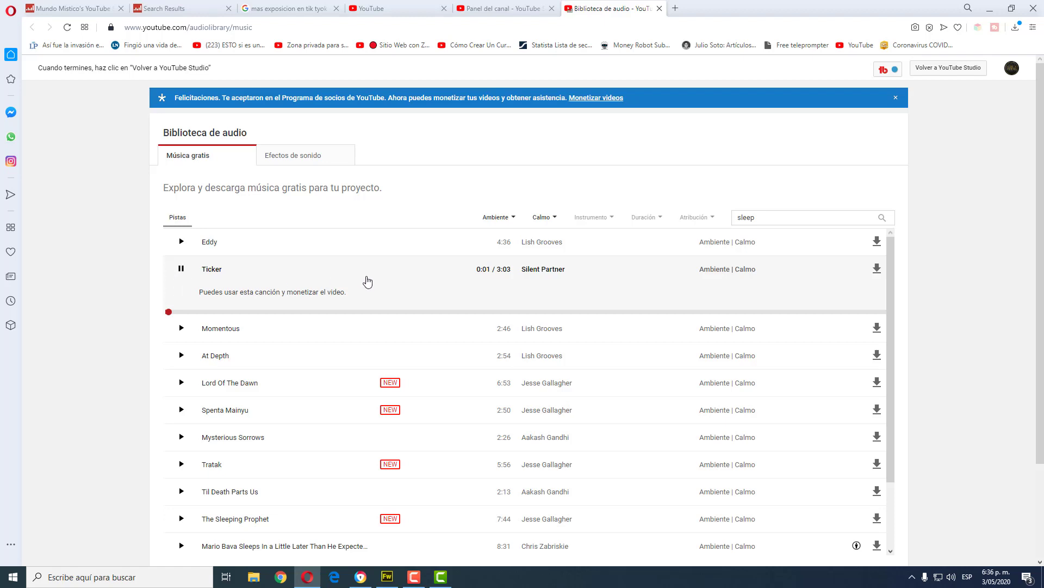
{"action": "left_click", "coordinate": [182, 328]}
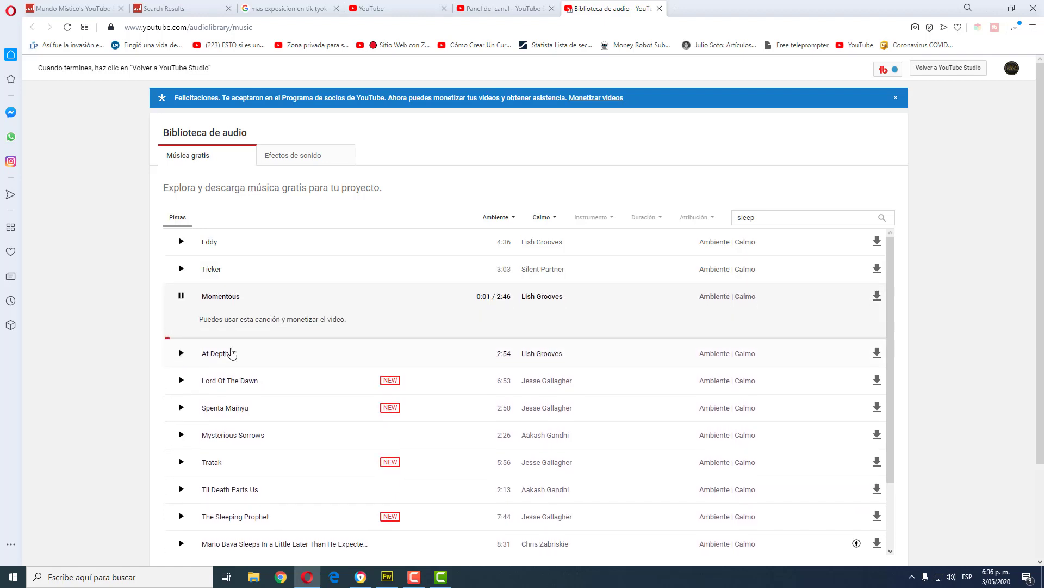
{"action": "left_click", "coordinate": [877, 296]}
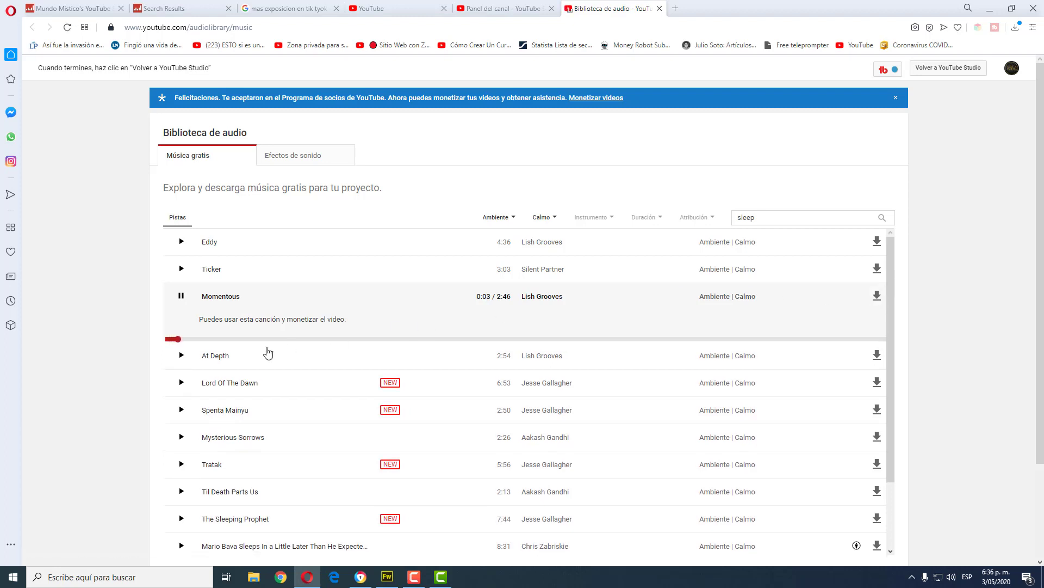
{"action": "left_click", "coordinate": [181, 355]}
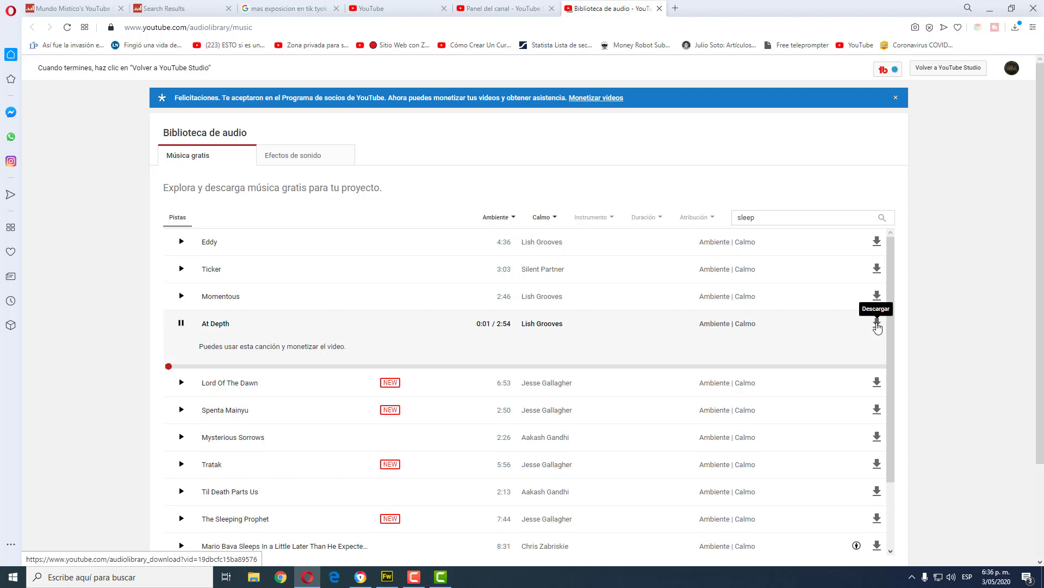
{"action": "left_click", "coordinate": [568, 366]}
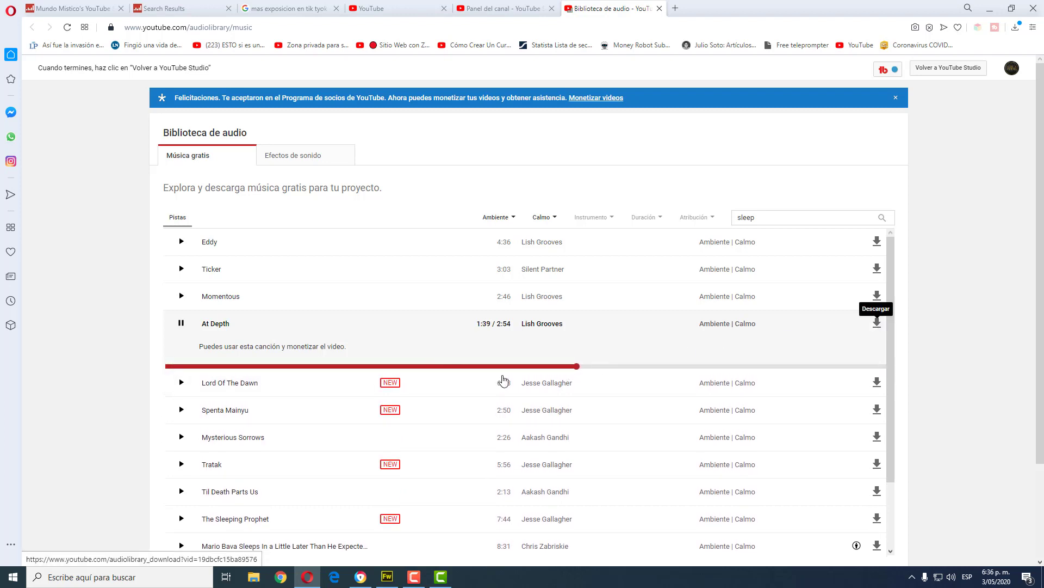
{"action": "left_click", "coordinate": [876, 323]}
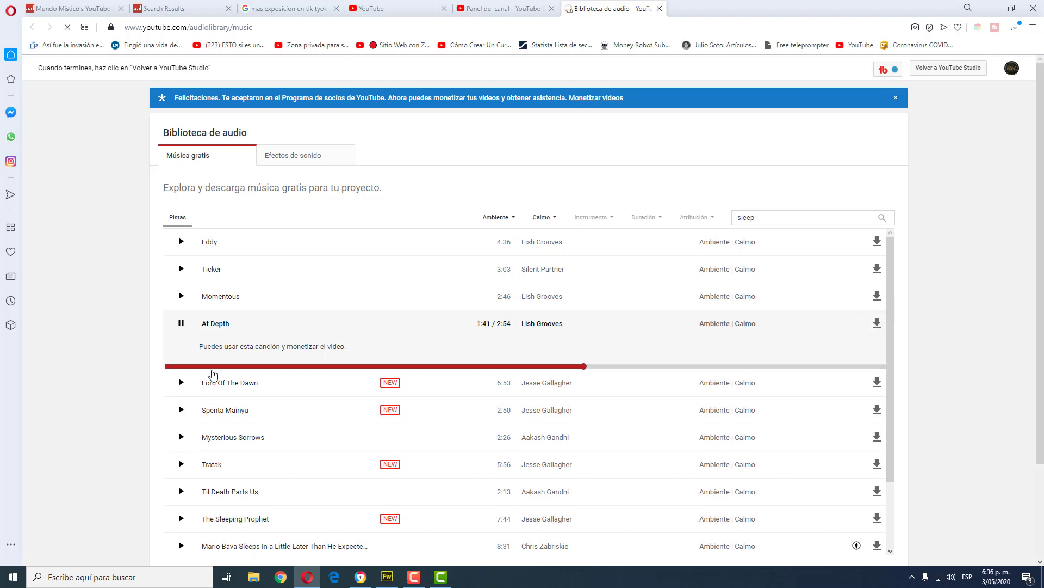
Sample the tracks Lord Of The Dawn and Spenta Mainyu from partway through and download both.
{"action": "left_click", "coordinate": [181, 382]}
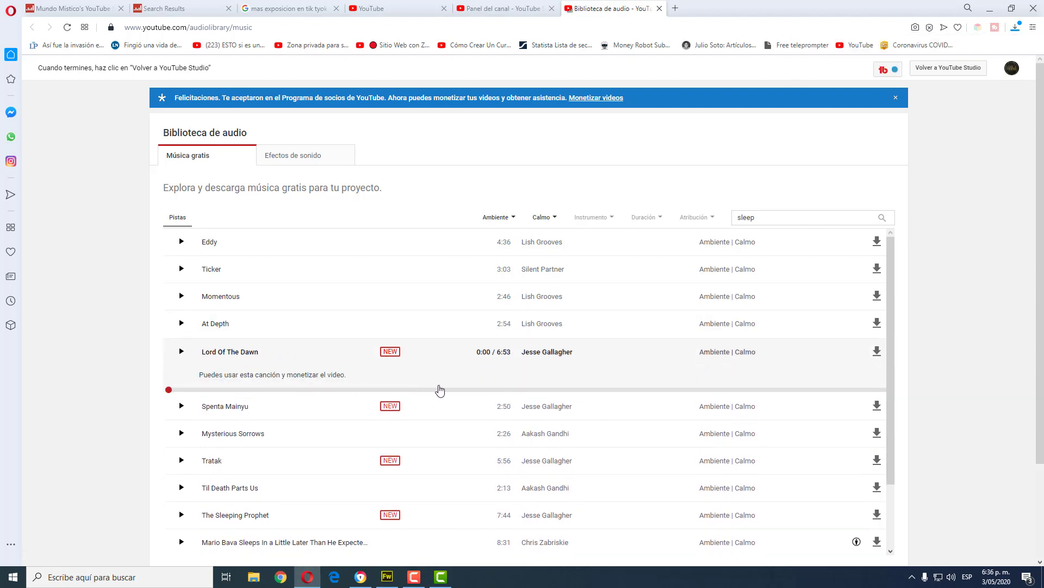
{"action": "left_click", "coordinate": [514, 393]}
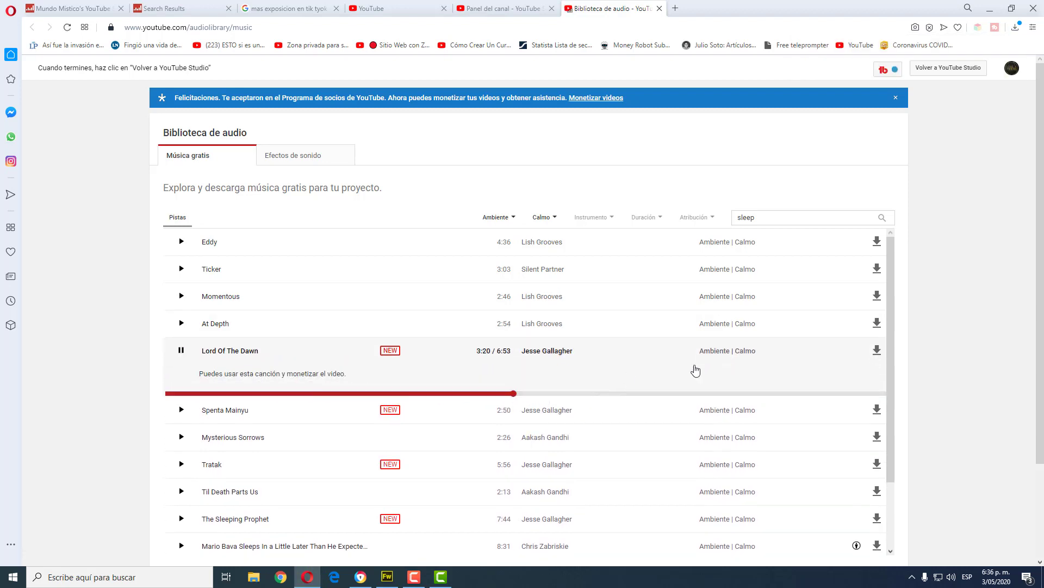
{"action": "left_click", "coordinate": [873, 354]}
{"action": "left_click", "coordinate": [182, 407]}
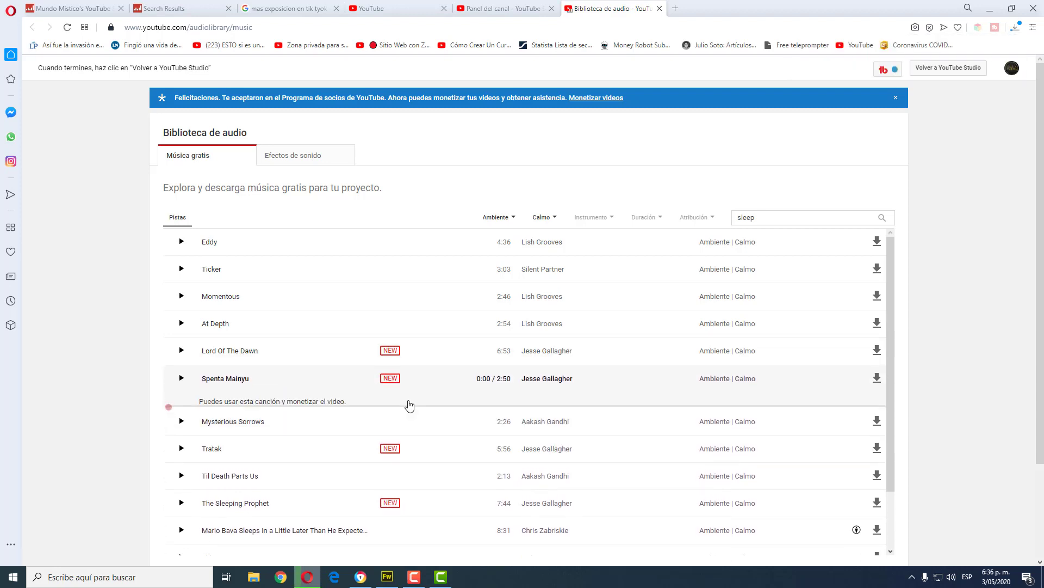
{"action": "left_click", "coordinate": [437, 422]}
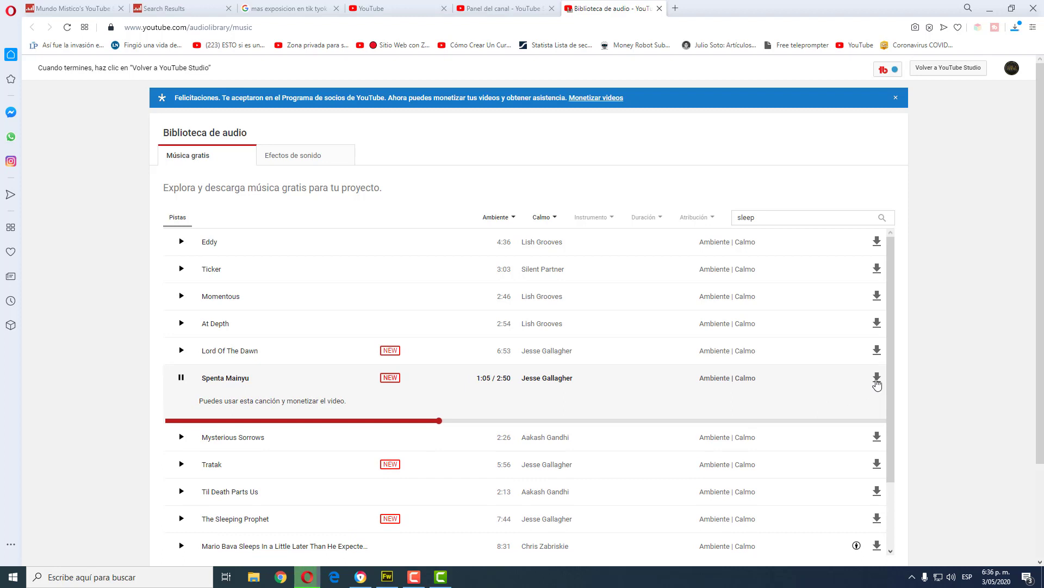
Sample the tracks Mysterious Sorrows and Tratak from near their middles and download both.
{"action": "left_click", "coordinate": [182, 436]}
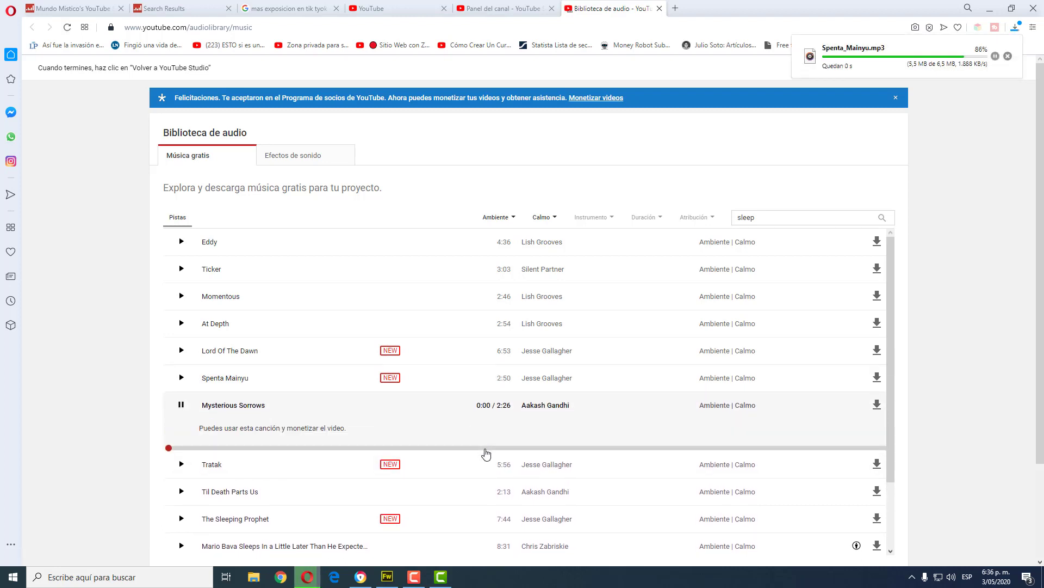
{"action": "left_click", "coordinate": [485, 448]}
{"action": "left_click", "coordinate": [877, 405]}
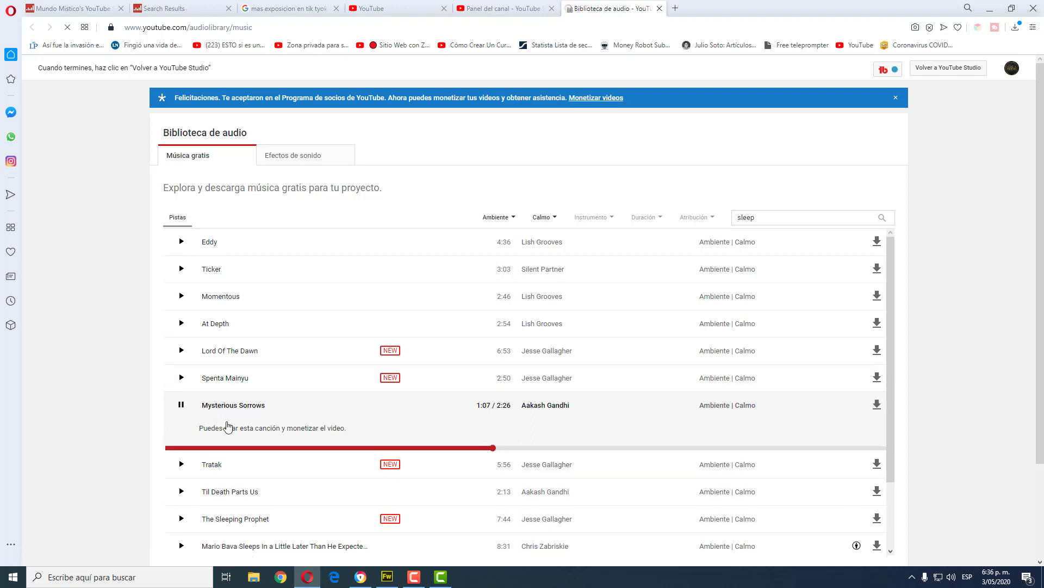
{"action": "left_click", "coordinate": [181, 462]}
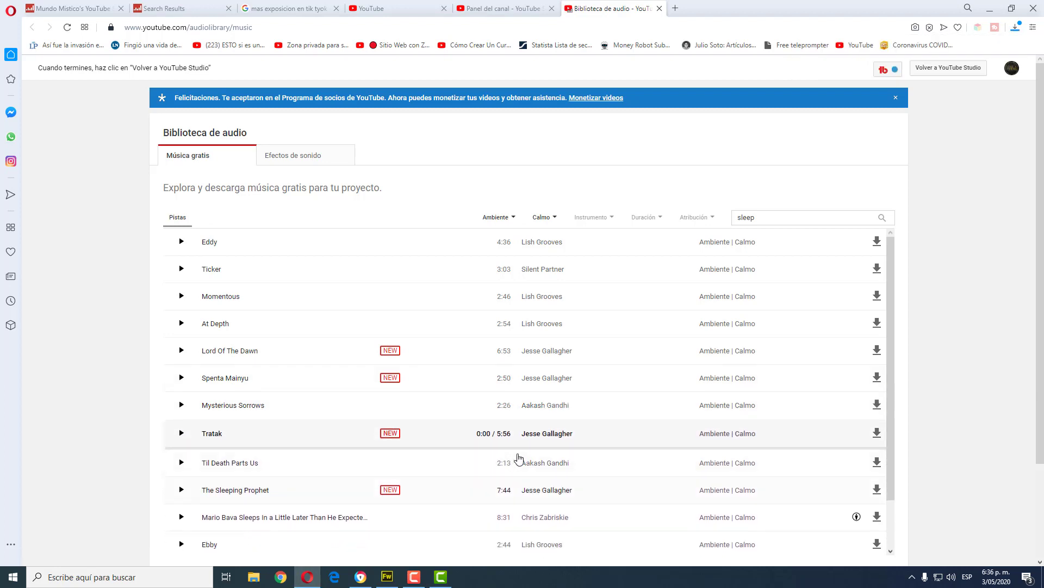
{"action": "left_click", "coordinate": [554, 448]}
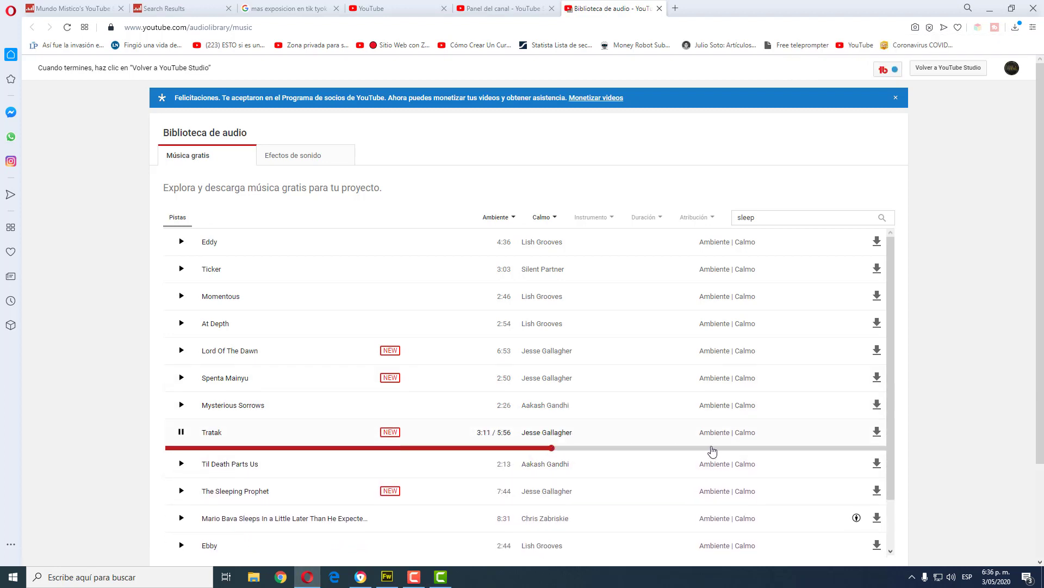
{"action": "left_click", "coordinate": [877, 432]}
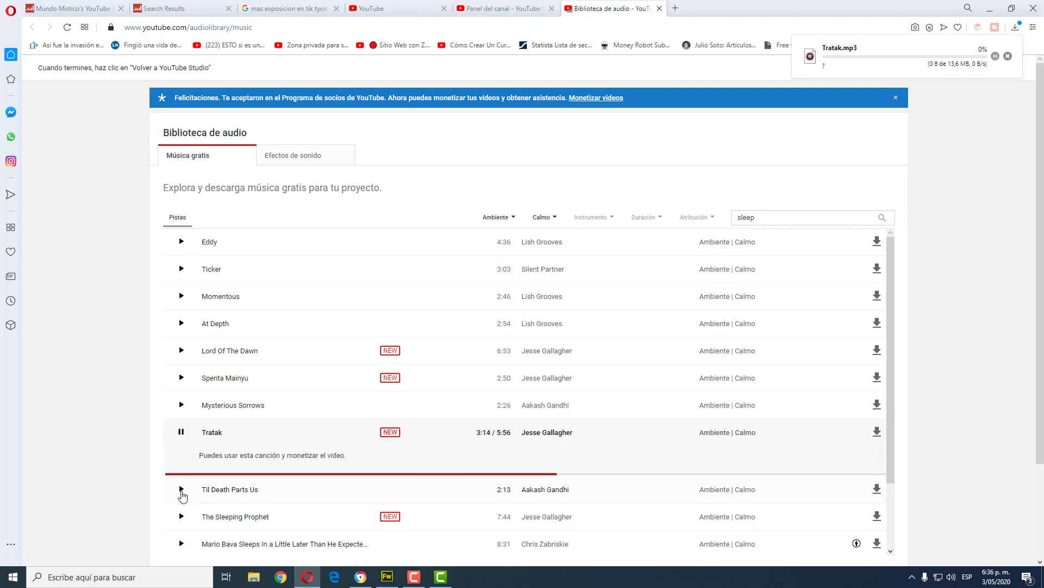
Sample the track Til Death Parts Us from about its middle, download it, and close the audio library.
{"action": "left_click", "coordinate": [214, 493]}
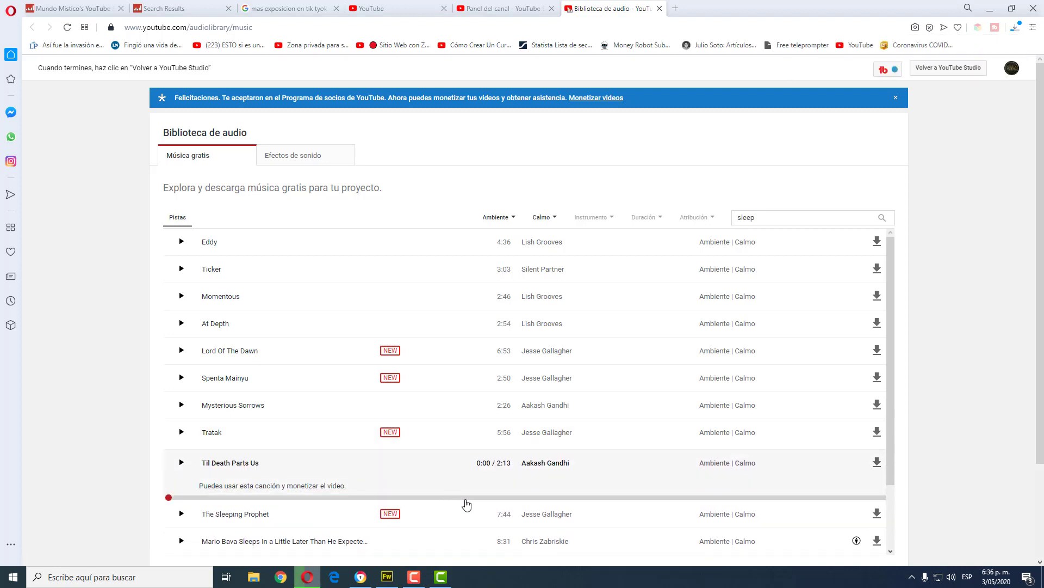
{"action": "left_click", "coordinate": [547, 504]}
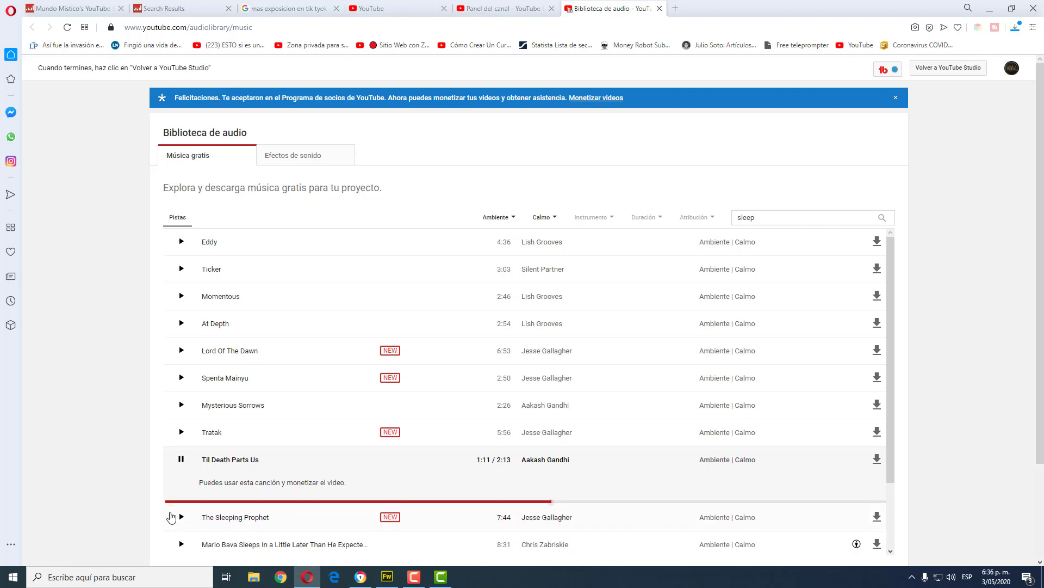
{"action": "left_click", "coordinate": [877, 459]}
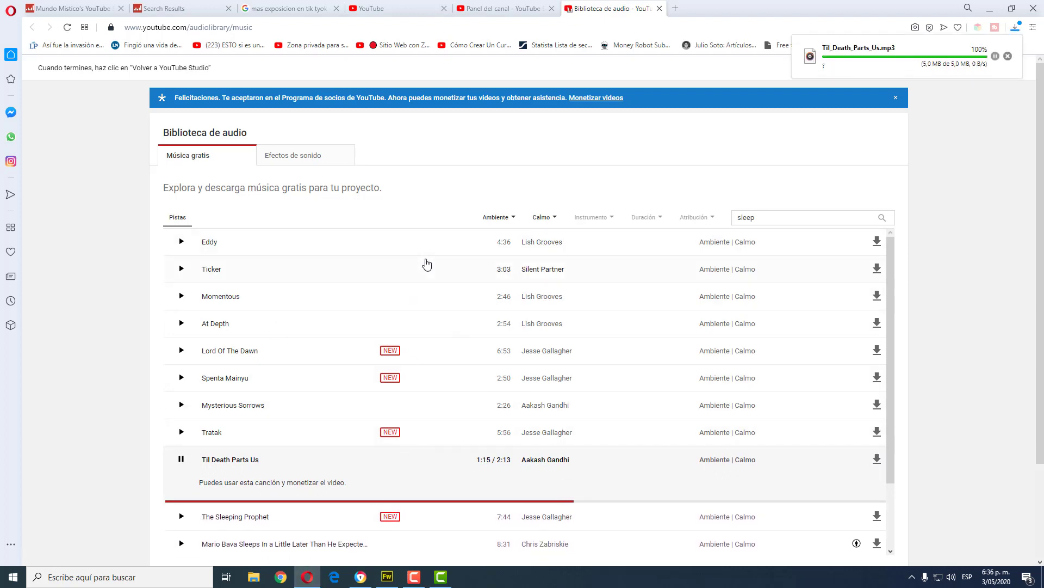
{"action": "left_click", "coordinate": [659, 8]}
Switch to Camtasia and import the eight downloaded music tracks from the Descargas folder into the Media Bin.
{"action": "left_click", "coordinate": [440, 578]}
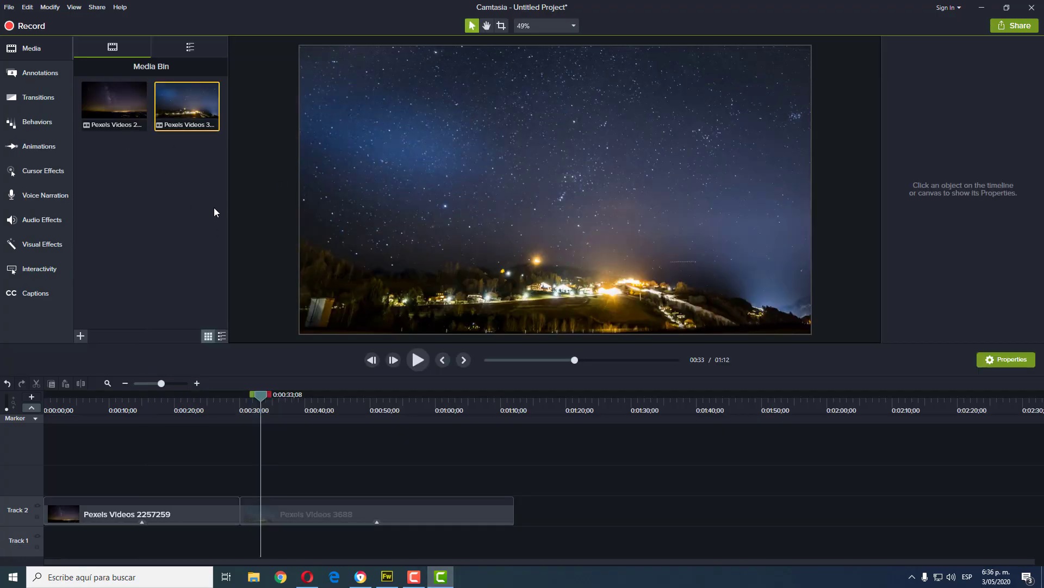
{"action": "left_click", "coordinate": [9, 8]}
{"action": "mouse_move", "coordinate": [40, 129]}
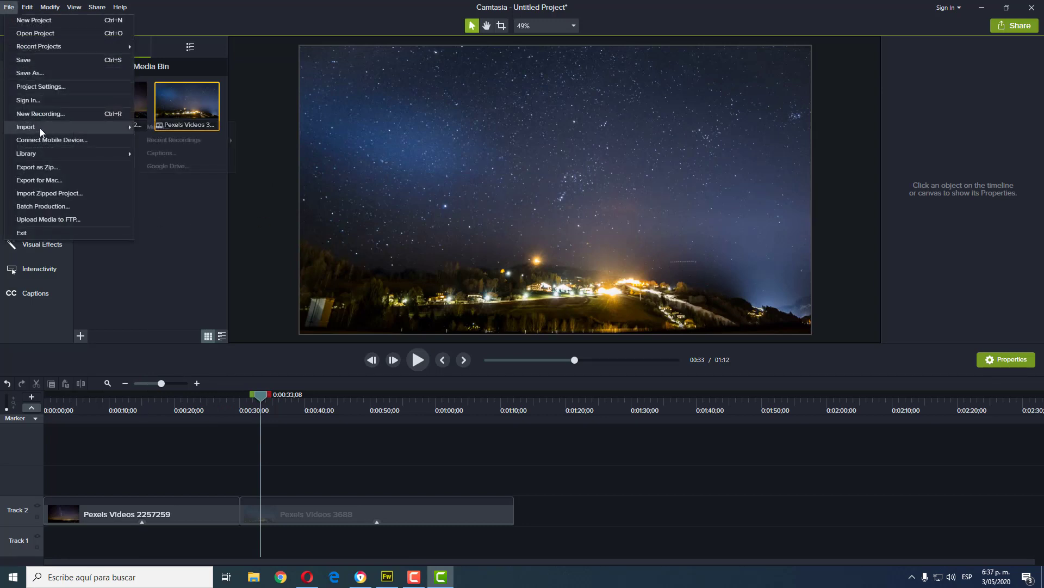
{"action": "left_click", "coordinate": [160, 128]}
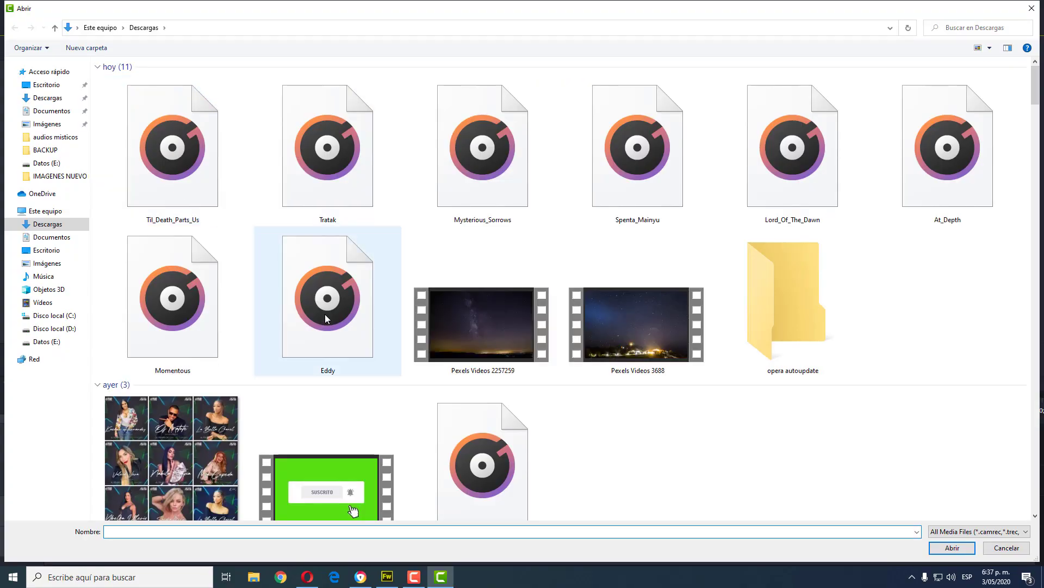
{"action": "left_click", "coordinate": [327, 319]}
{"action": "left_click", "coordinate": [210, 317], "text": "ctrl"}
{"action": "left_click", "coordinate": [229, 206], "text": "ctrl"}
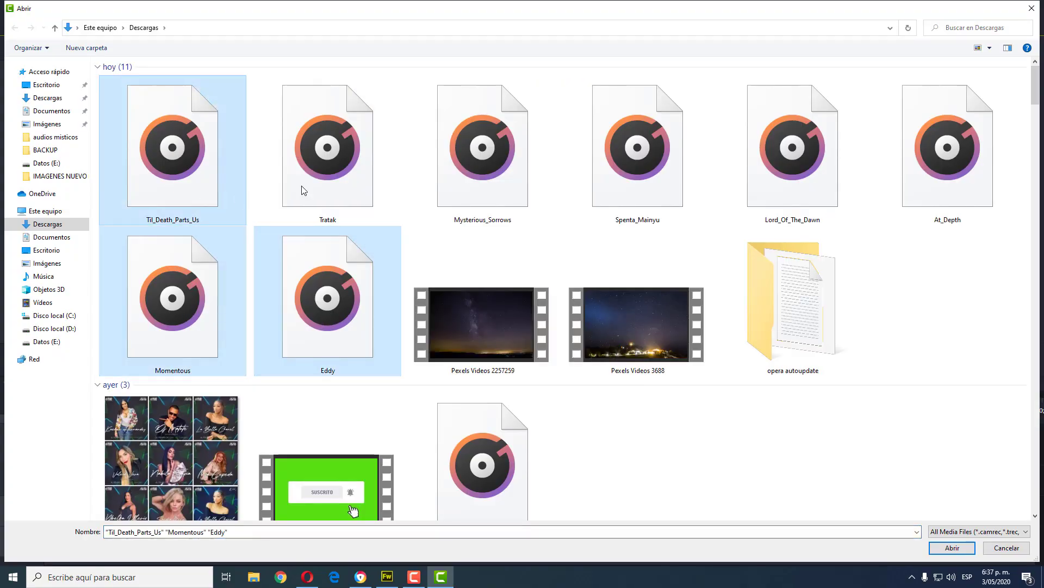
{"action": "left_click", "coordinate": [304, 191], "text": "ctrl"}
{"action": "left_click", "coordinate": [484, 159], "text": "ctrl"}
{"action": "left_click", "coordinate": [629, 159], "text": "ctrl"}
{"action": "left_click", "coordinate": [812, 173], "text": "ctrl"}
{"action": "left_click", "coordinate": [884, 180], "text": "ctrl"}
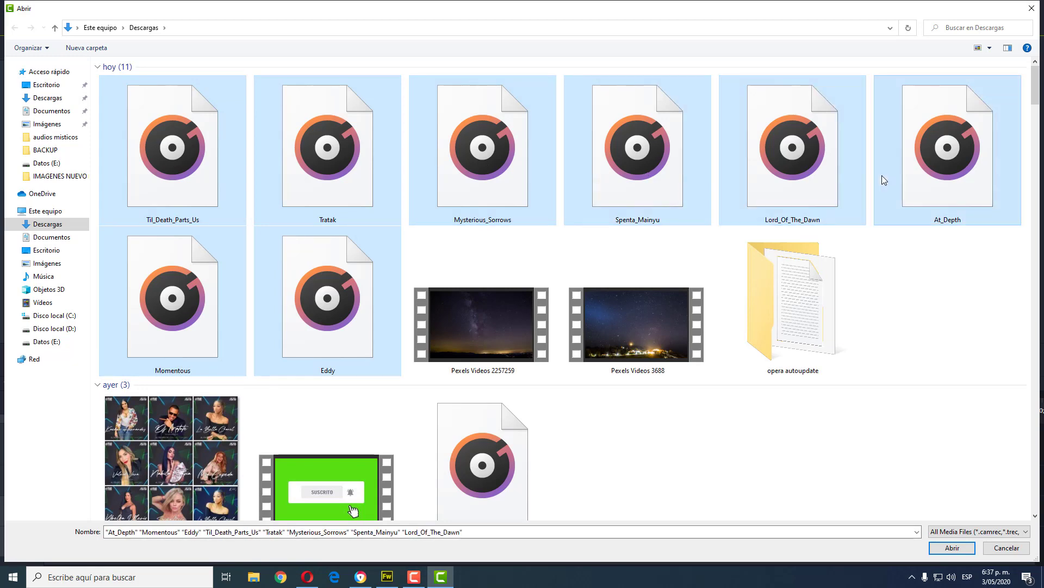
{"action": "left_click", "coordinate": [952, 547]}
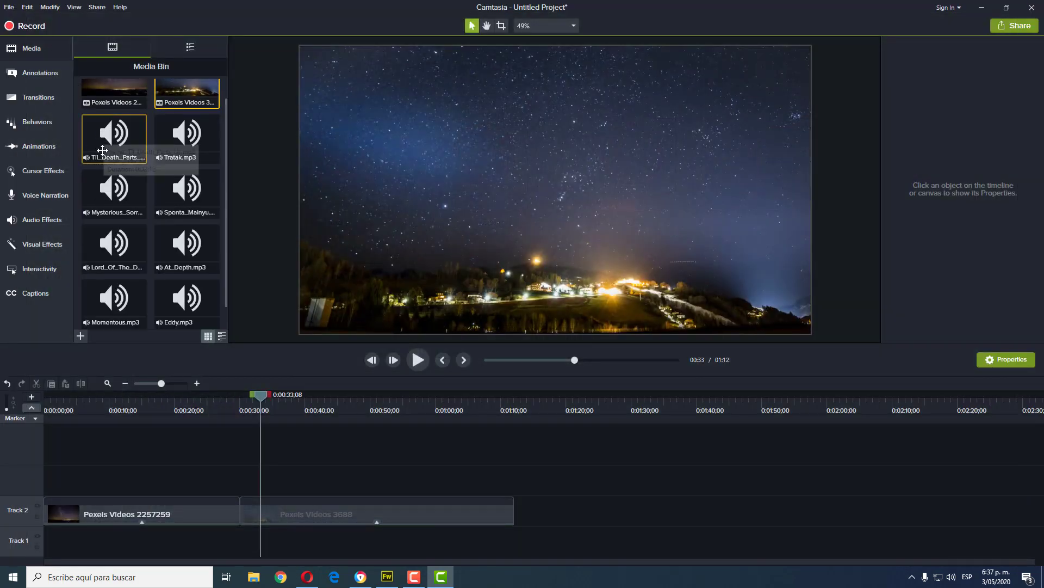
Place Til_Death_Parts_Us, Tratak and Mysterious_Sorrows end to end on Track 1, starting at the beginning of the timeline.
{"action": "scroll", "coordinate": [146, 110], "scroll_direction": "down", "scroll_amount": 1}
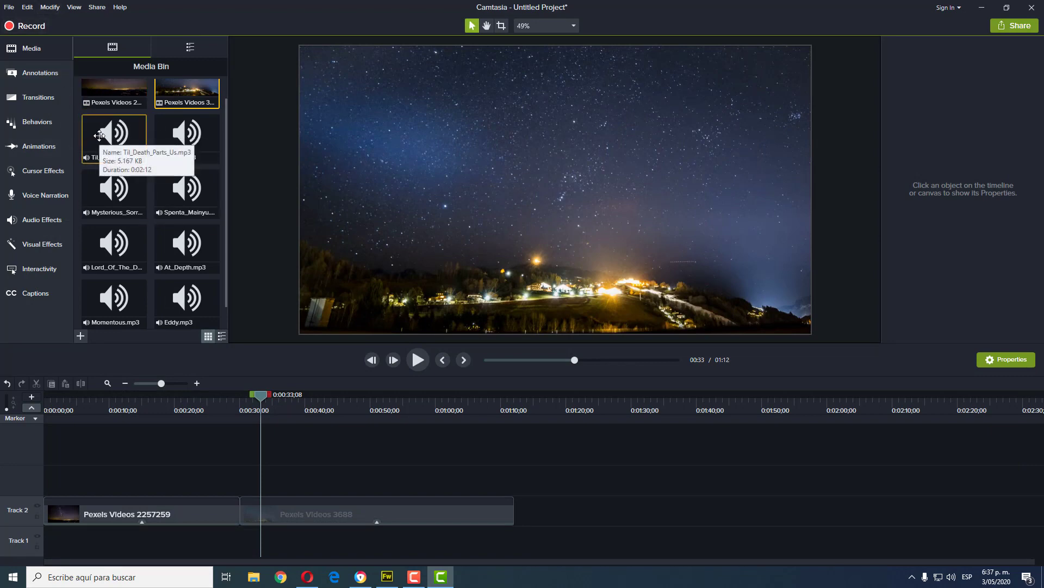
{"action": "left_click_drag", "start_coordinate": [108, 133], "coordinate": [19, 544]}
{"action": "scroll", "coordinate": [563, 474], "scroll_direction": "down", "scroll_amount": 3}
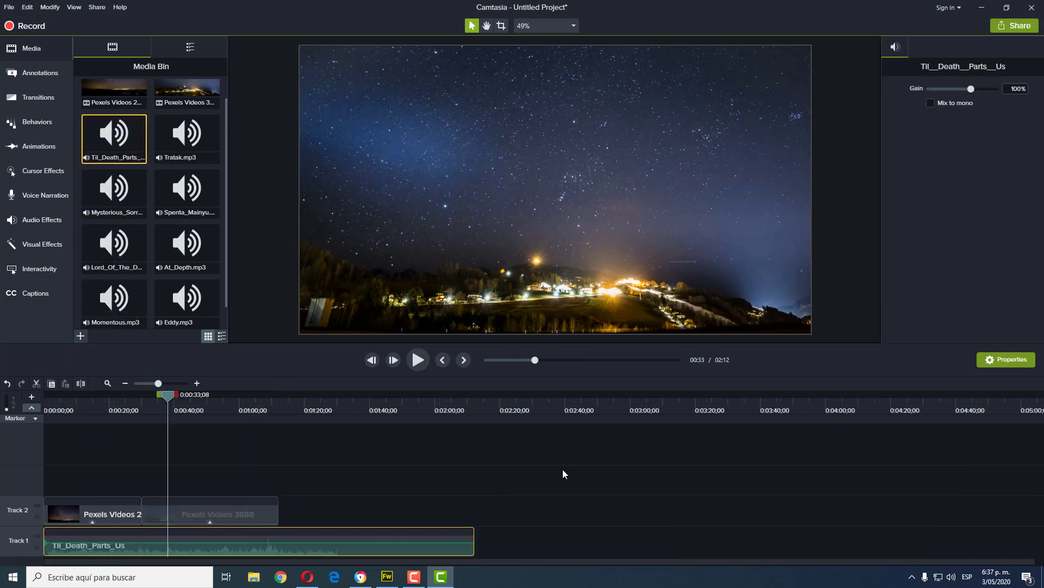
{"action": "left_click_drag", "start_coordinate": [179, 137], "coordinate": [210, 542]}
{"action": "left_click_drag", "start_coordinate": [114, 190], "coordinate": [857, 554]}
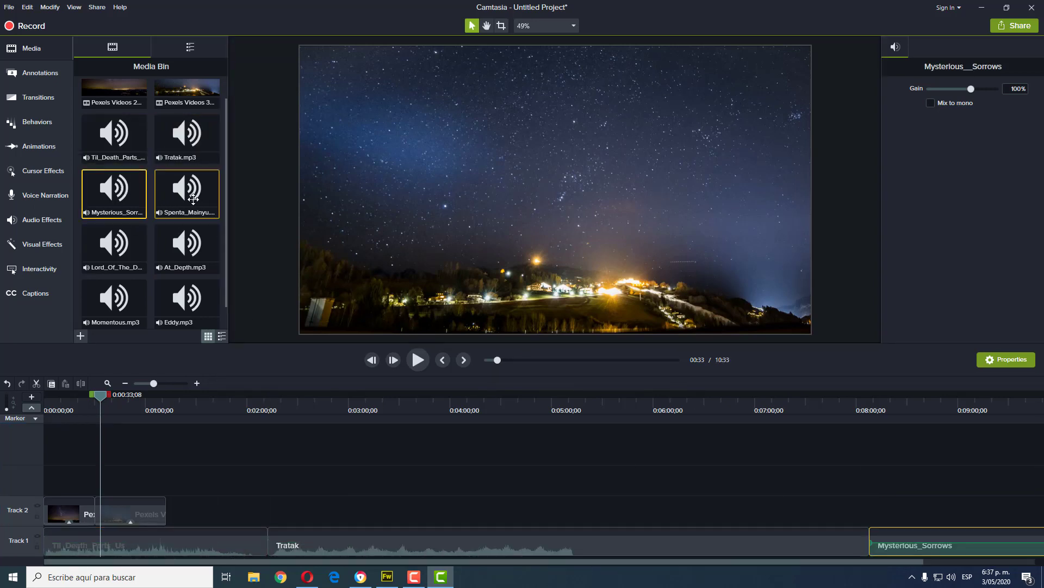
Add Spenta_Mainyu and Lord_Of_The_Dawn to Track 1, directly after Mysterious_Sorrows.
{"action": "left_click_drag", "start_coordinate": [187, 191], "coordinate": [702, 478]}
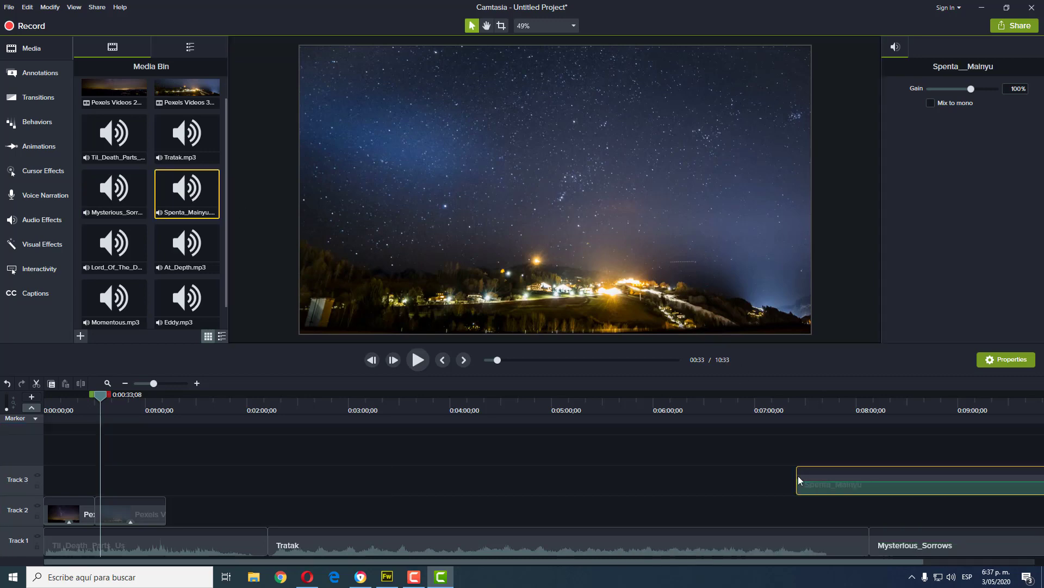
{"action": "left_click_drag", "start_coordinate": [544, 487], "coordinate": [699, 544]}
{"action": "left_click_drag", "start_coordinate": [87, 233], "coordinate": [688, 552]}
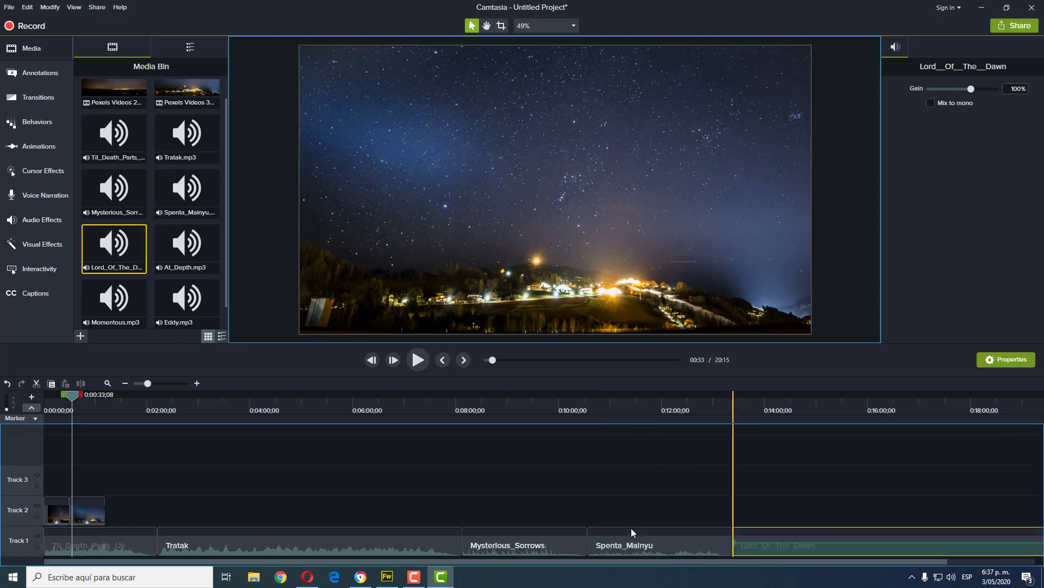
Add At_Depth, Momentous and Eddy one after another on Track 1, following Lord_Of_The_Dawn.
{"action": "left_click_drag", "start_coordinate": [187, 245], "coordinate": [1004, 550]}
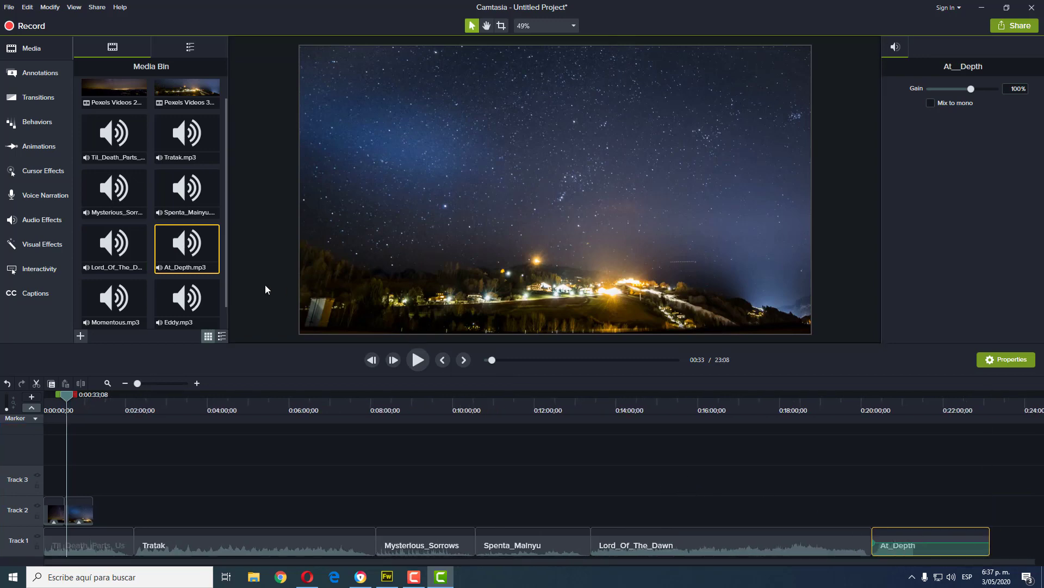
{"action": "left_click_drag", "start_coordinate": [114, 299], "coordinate": [953, 561]}
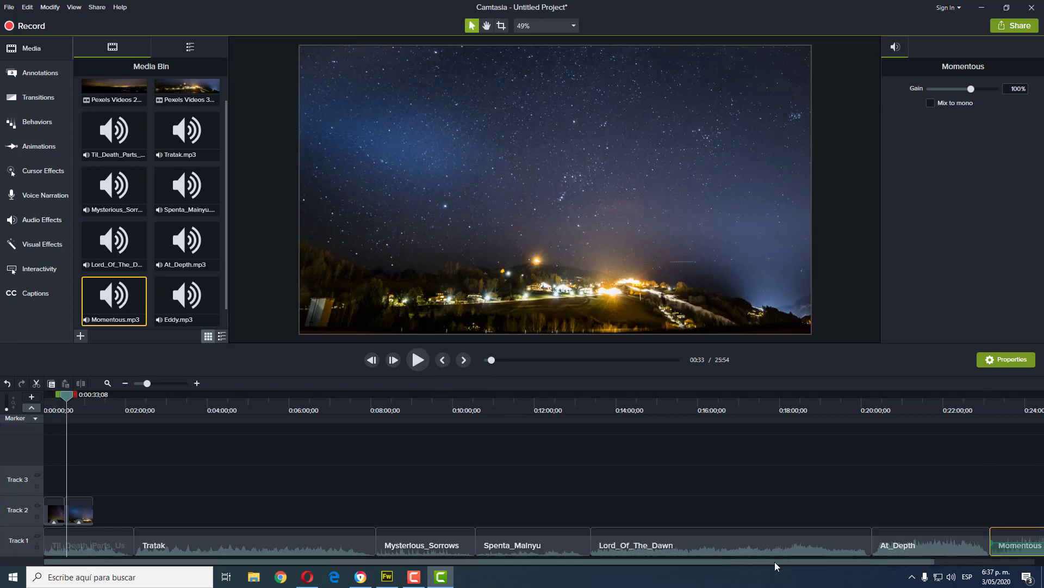
{"action": "left_click_drag", "start_coordinate": [776, 563], "coordinate": [940, 560]}
{"action": "left_click_drag", "start_coordinate": [187, 298], "coordinate": [865, 556]}
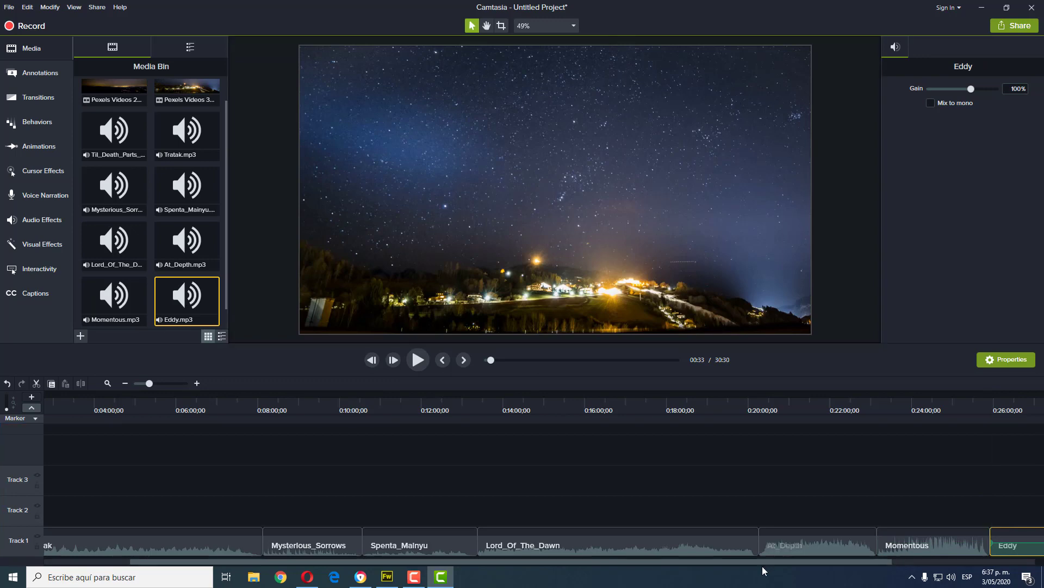
Copy the two Pexels night-sky clips on Track 2 and paste the copies on the same track at about 1:42.
{"action": "left_click_drag", "start_coordinate": [734, 564], "coordinate": [422, 583]}
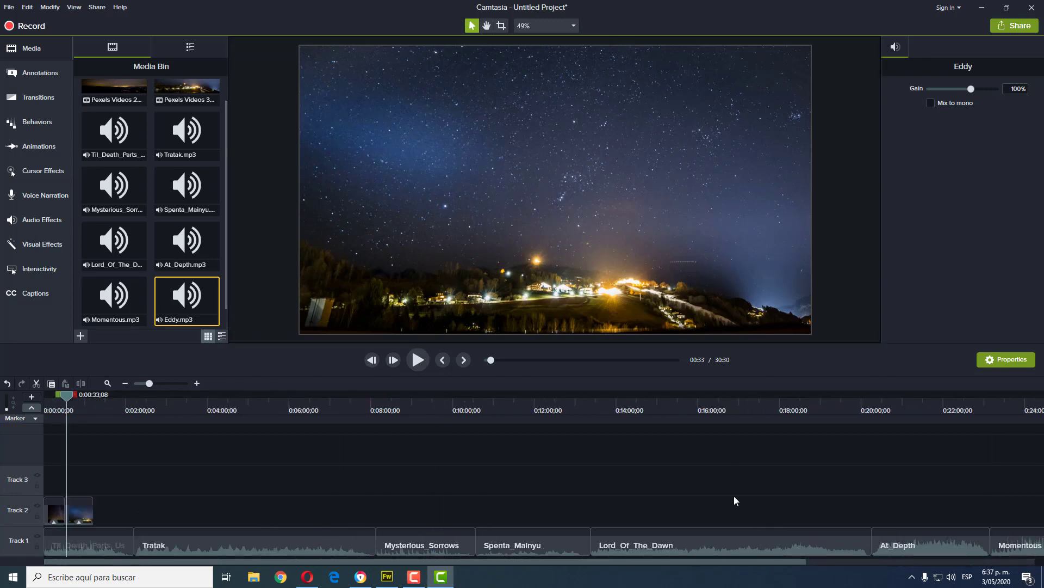
{"action": "left_click_drag", "start_coordinate": [613, 562], "coordinate": [857, 568]}
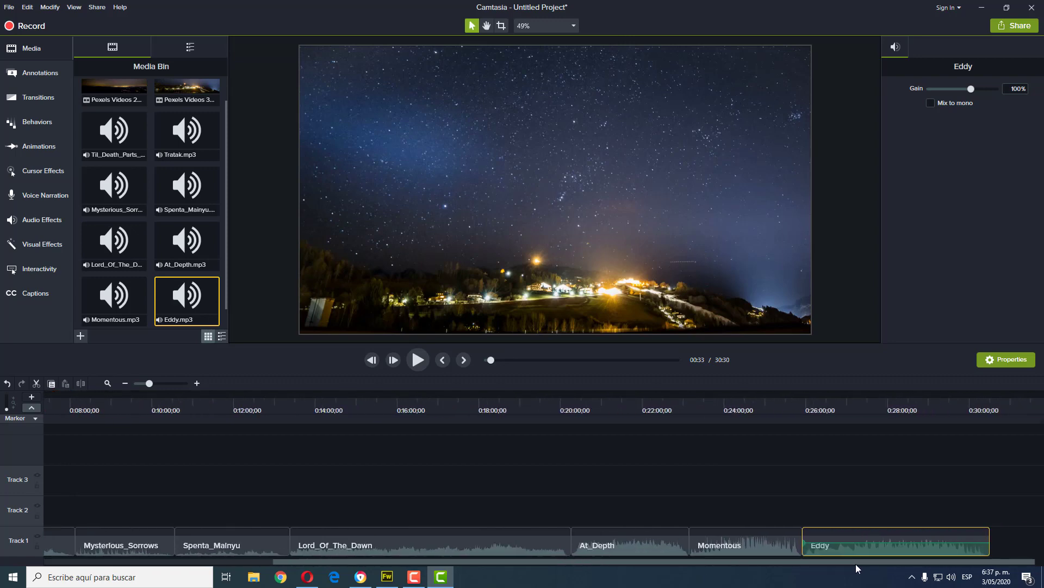
{"action": "left_click", "coordinate": [982, 407]}
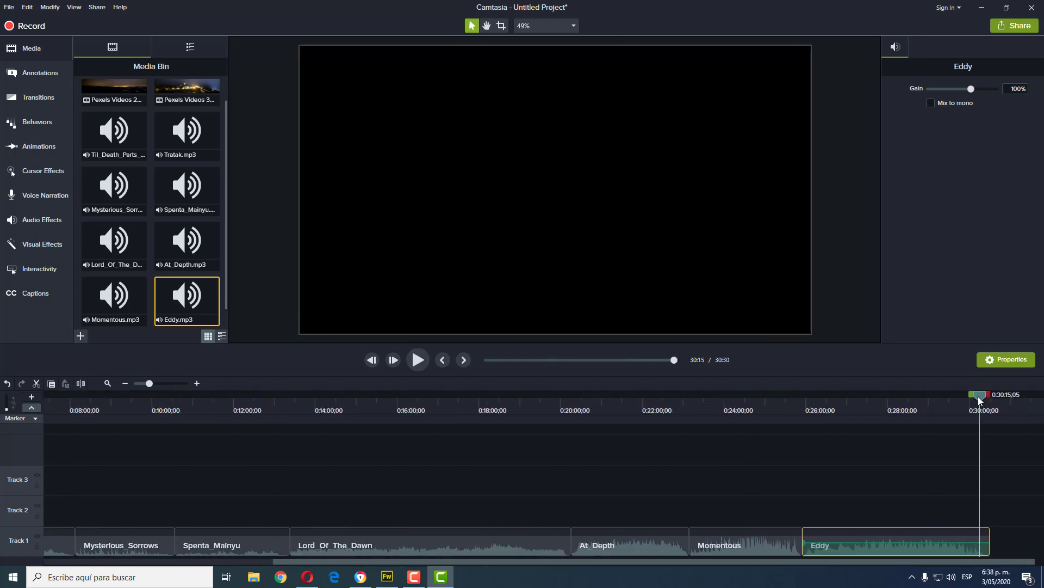
{"action": "left_click_drag", "start_coordinate": [980, 401], "coordinate": [510, 428]}
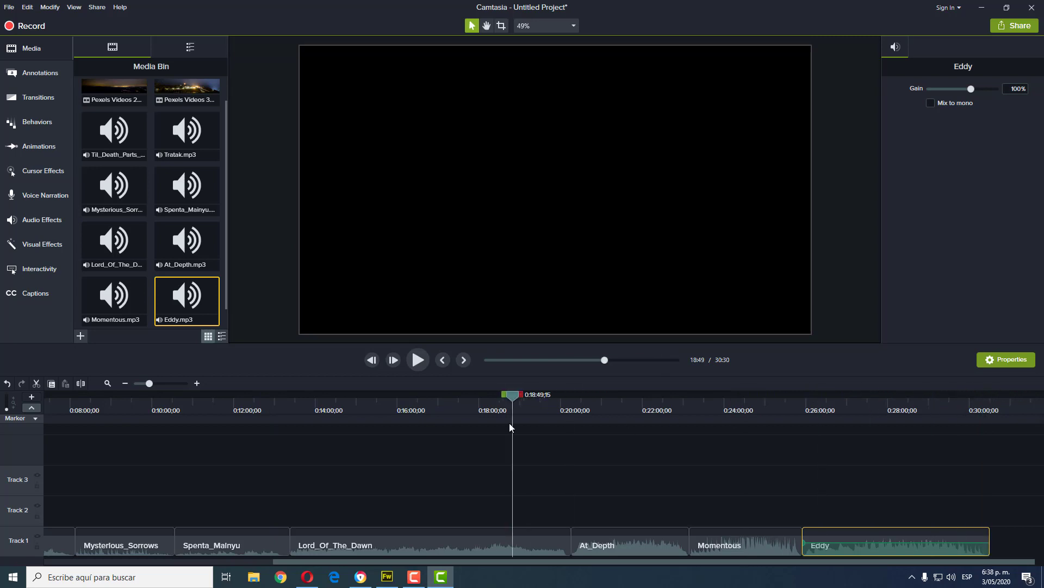
{"action": "key", "text": "ctrl+9"}
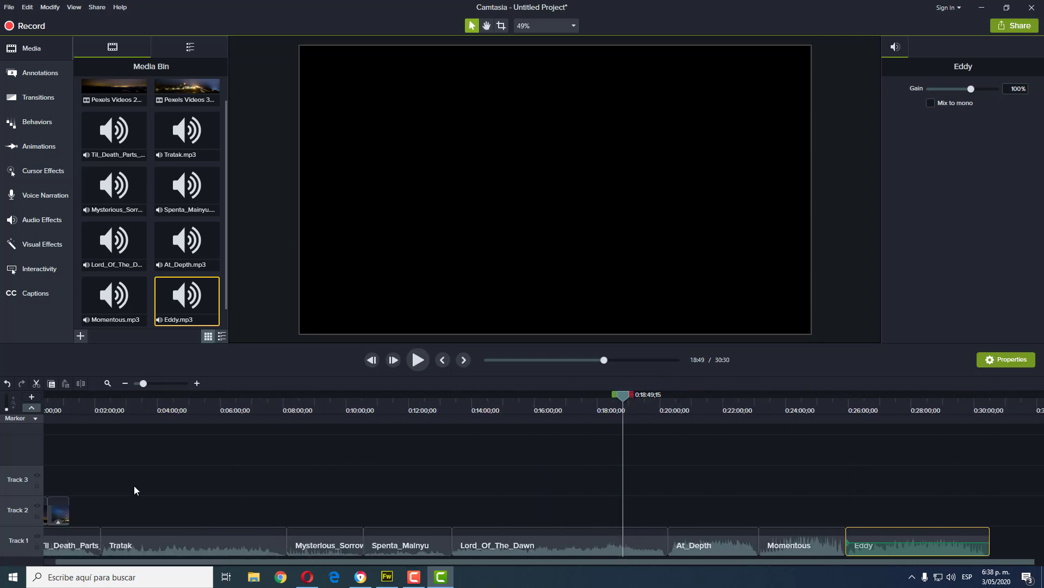
{"action": "key", "text": "ctrl+9"}
{"action": "left_click", "coordinate": [111, 512]}
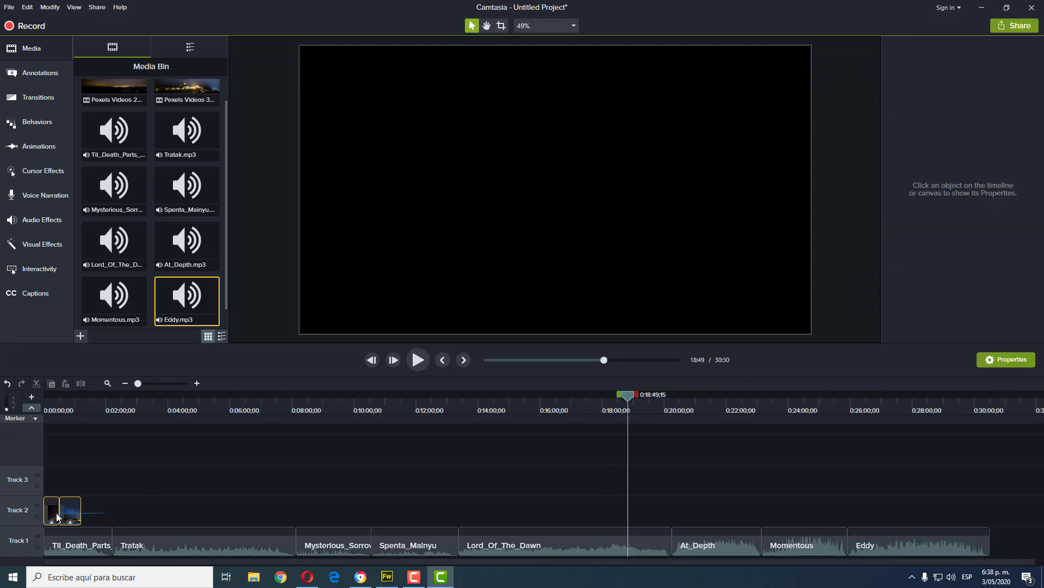
{"action": "left_click", "coordinate": [57, 516]}
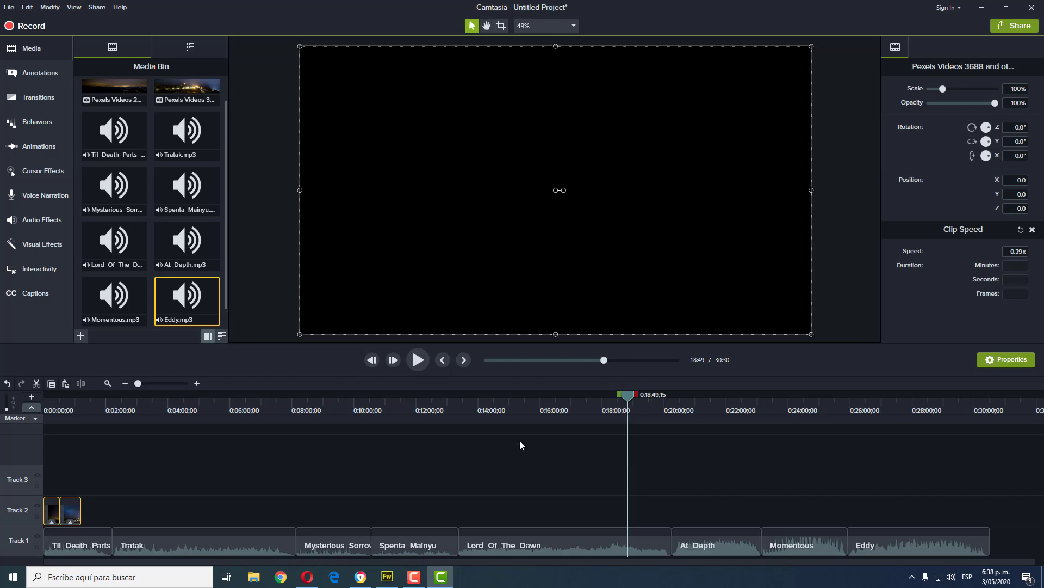
{"action": "left_click_drag", "start_coordinate": [629, 400], "coordinate": [97, 446]}
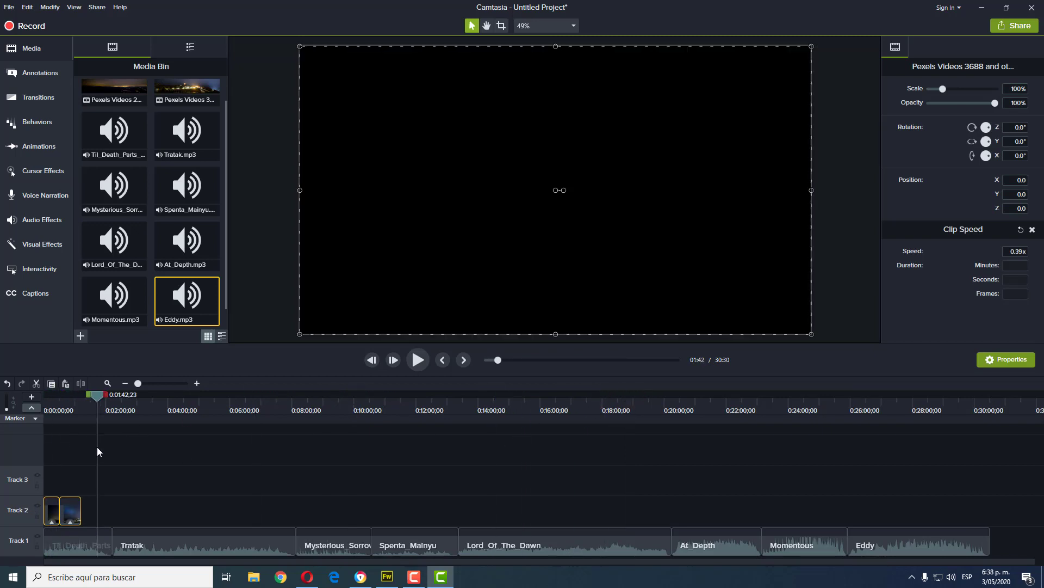
{"action": "key", "text": "ctrl+v"}
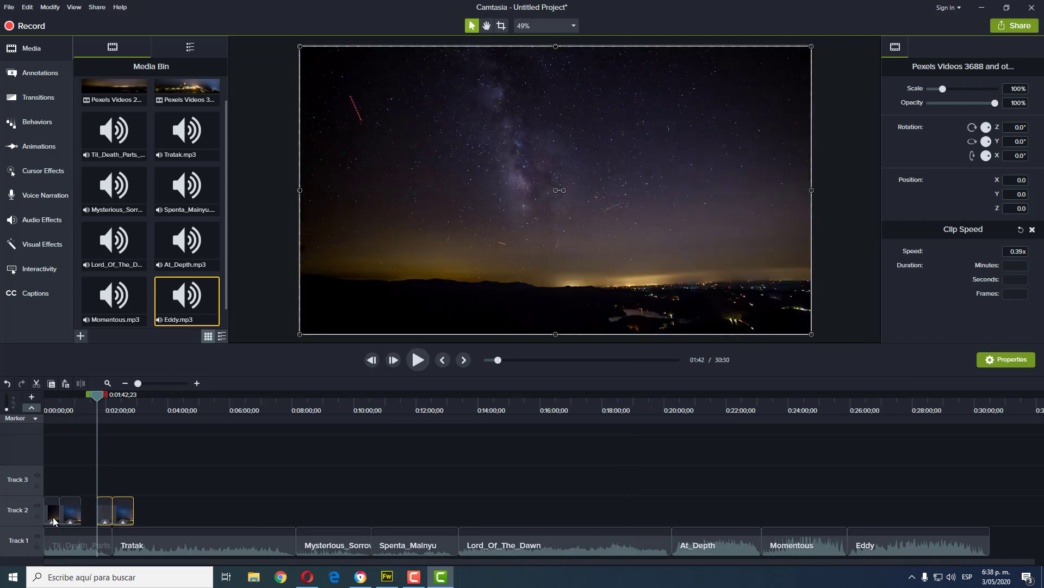
Join the two pairs of night-sky clips on Track 2, then duplicate all four and place the copies directly after them.
{"action": "left_click", "coordinate": [174, 407]}
{"action": "left_click_drag", "start_coordinate": [105, 513], "coordinate": [46, 512]}
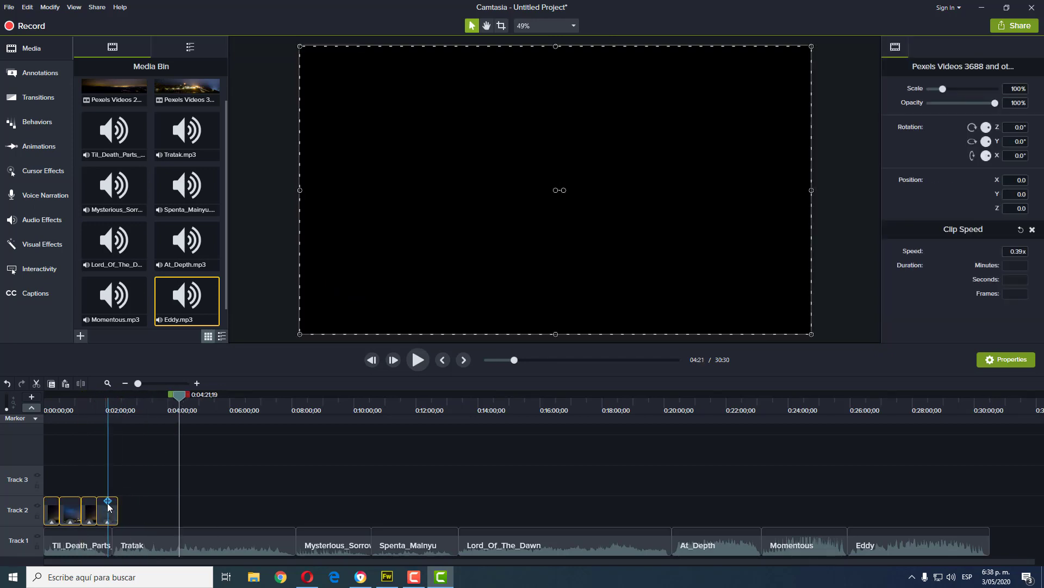
{"action": "key", "text": "ctrl+c"}
{"action": "key", "text": "ctrl+v"}
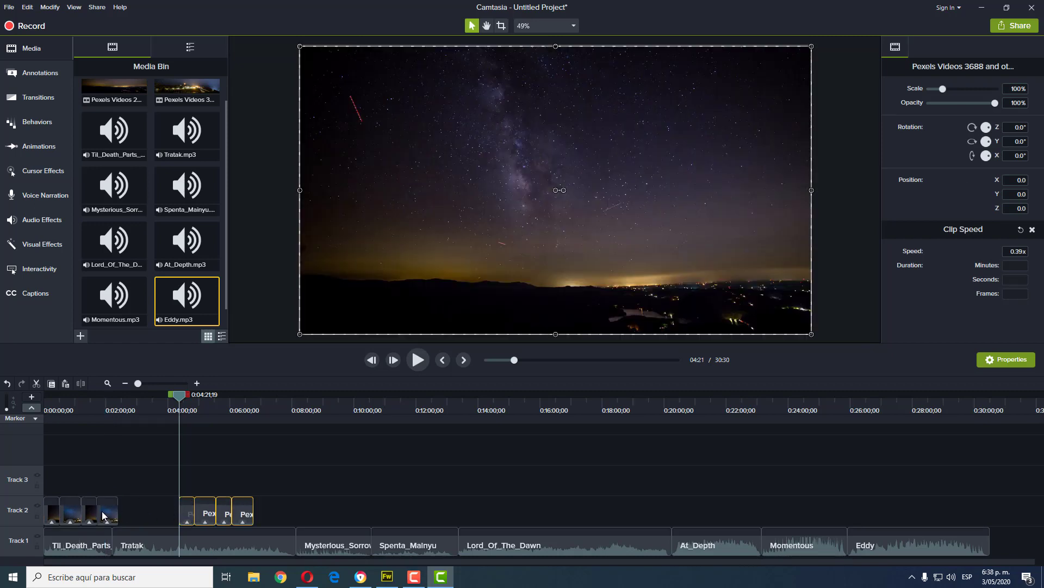
{"action": "left_click_drag", "start_coordinate": [102, 515], "coordinate": [92, 515]}
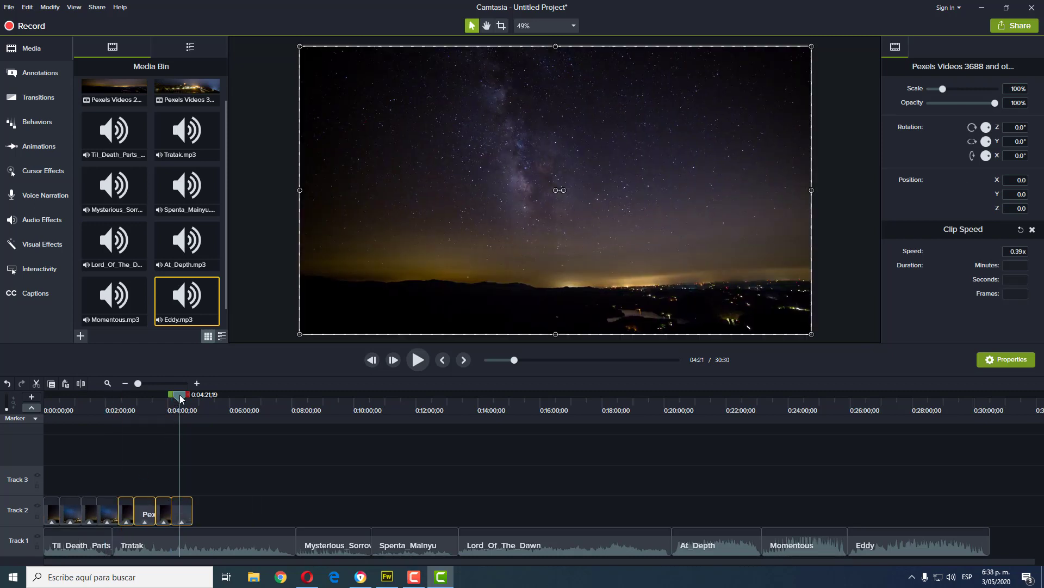
Duplicate the eight night-sky clips on Track 2 and attach the copies directly to the end of the sequence.
{"action": "left_click_drag", "start_coordinate": [179, 412], "coordinate": [193, 412]}
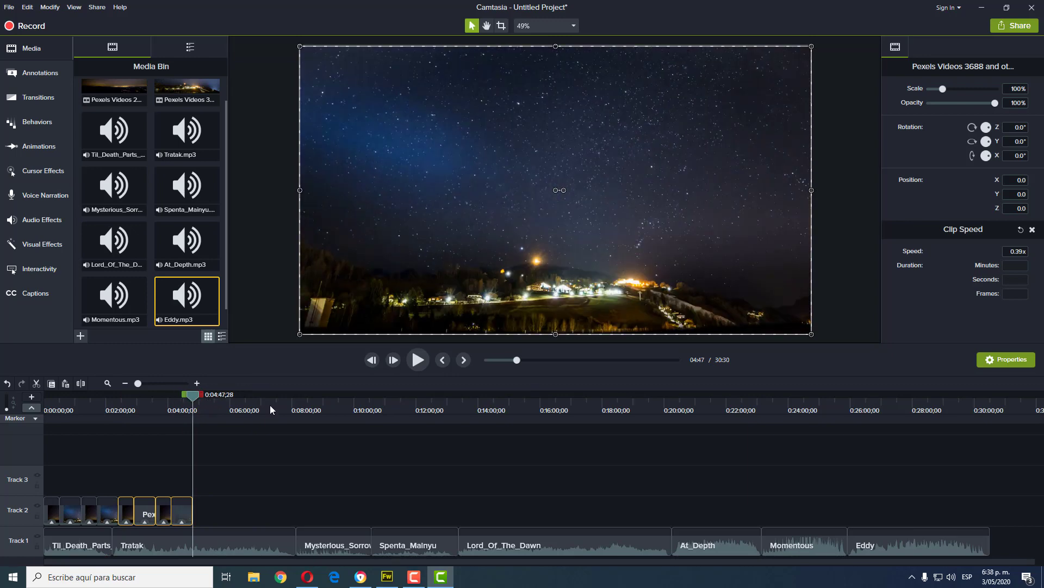
{"action": "left_click", "coordinate": [204, 416]}
{"action": "left_click", "coordinate": [243, 518]}
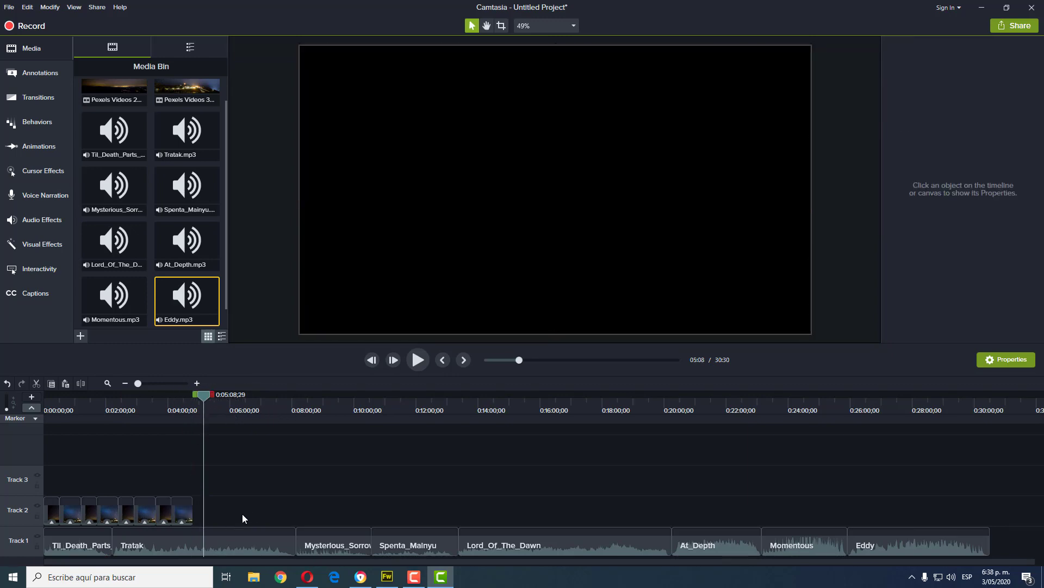
{"action": "left_click", "coordinate": [64, 519]}
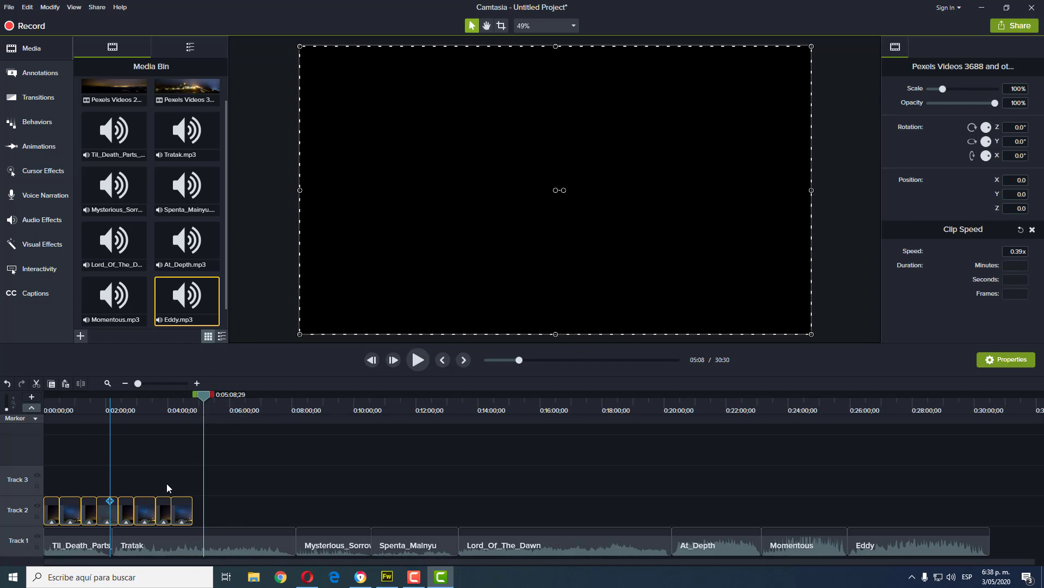
{"action": "key", "text": "ctrl+v"}
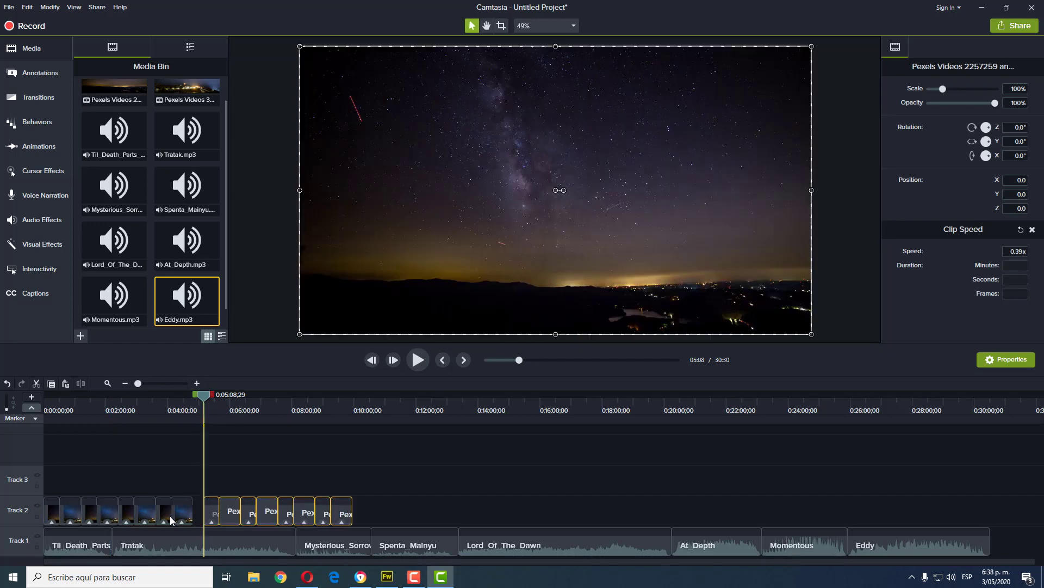
{"action": "left_click_drag", "start_coordinate": [161, 520], "coordinate": [201, 513]}
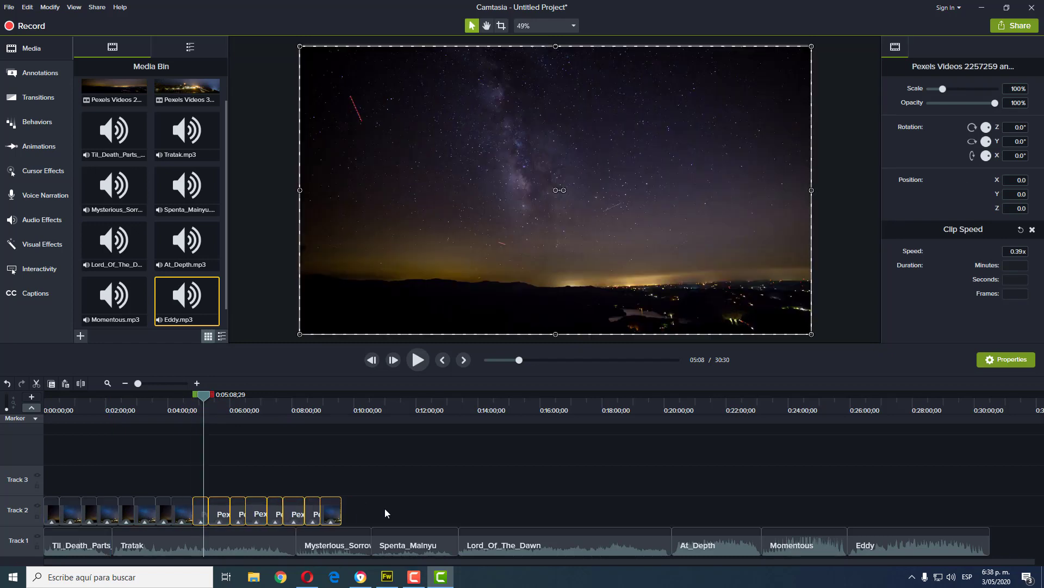
Duplicate all sixteen night-sky clips on Track 2 and place the copies end to end after the originals.
{"action": "left_click_drag", "start_coordinate": [353, 522], "coordinate": [43, 489]}
{"action": "left_click_drag", "start_coordinate": [238, 398], "coordinate": [362, 414]}
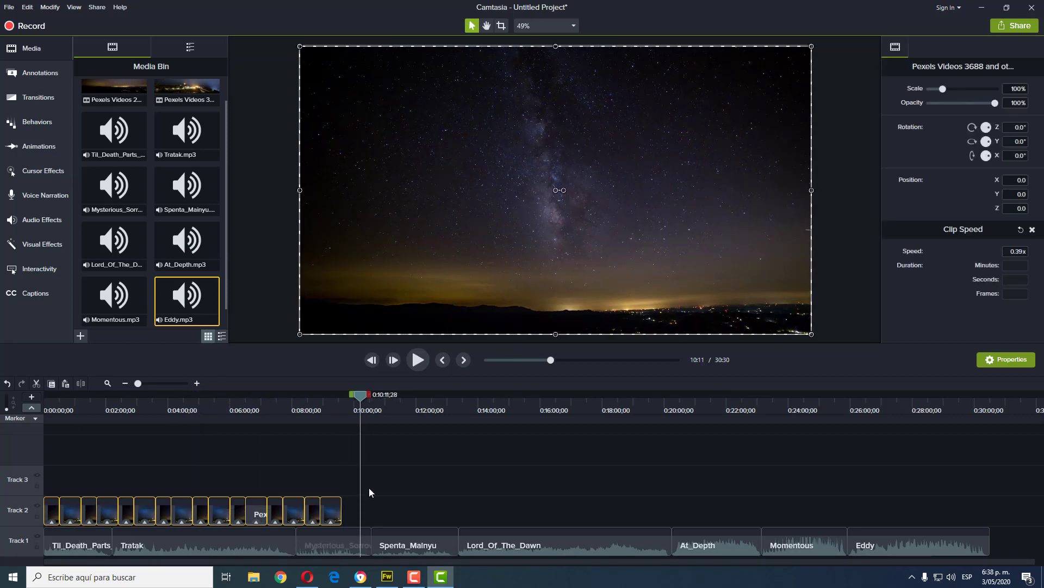
{"action": "key", "text": "ctrl+v"}
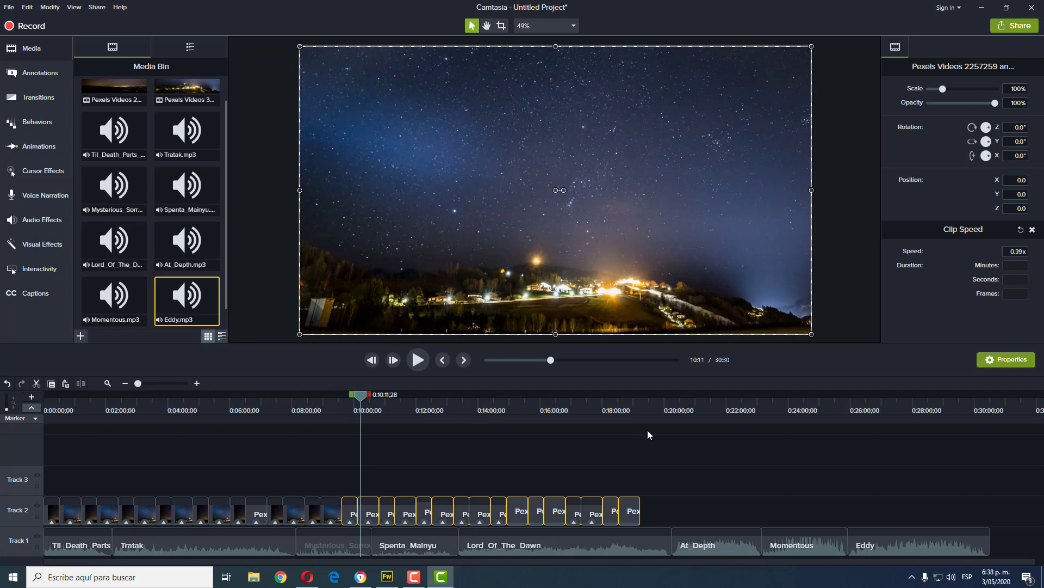
Copy the Track 2 clips from about 6:00 onward and append the copies to the track, running past the end of the music.
{"action": "left_click", "coordinate": [677, 435]}
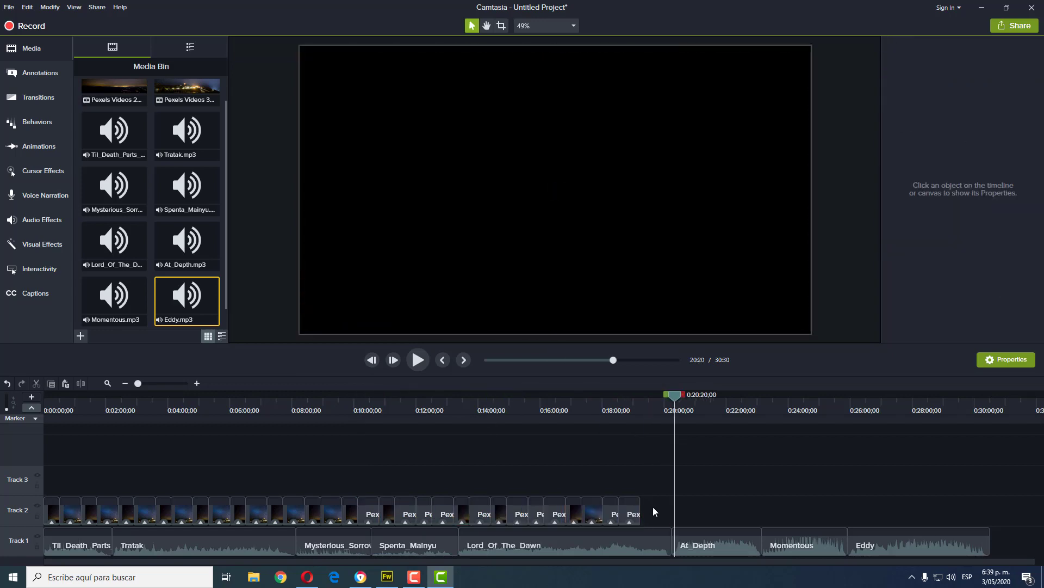
{"action": "left_click_drag", "start_coordinate": [653, 507], "coordinate": [243, 517]}
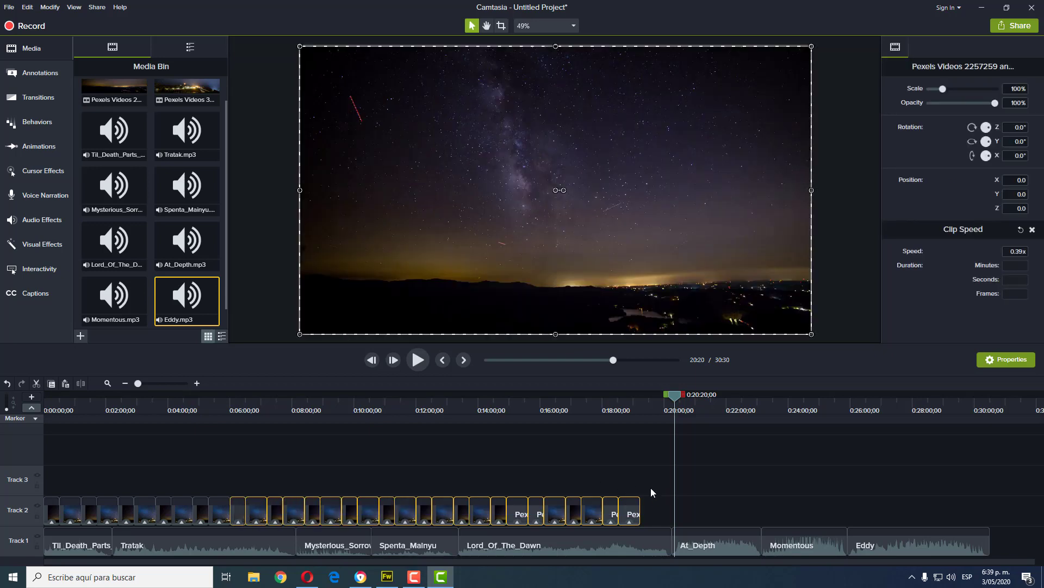
{"action": "key", "text": "ctrl+v"}
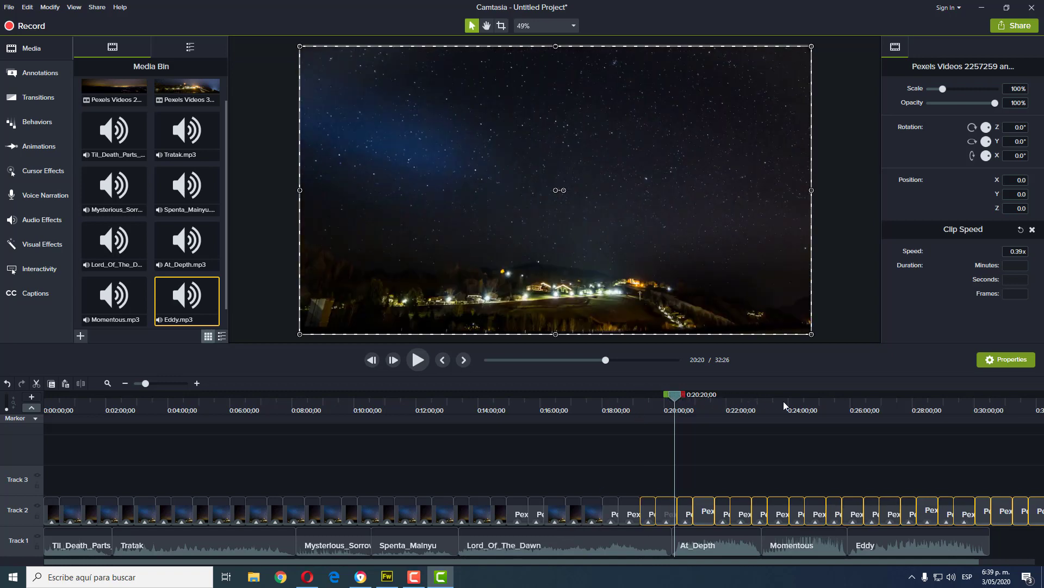
Delete the surplus night-sky clips on Track 2 that extend past the end of Eddy.
{"action": "key", "text": "ctrl+alt+Right"}
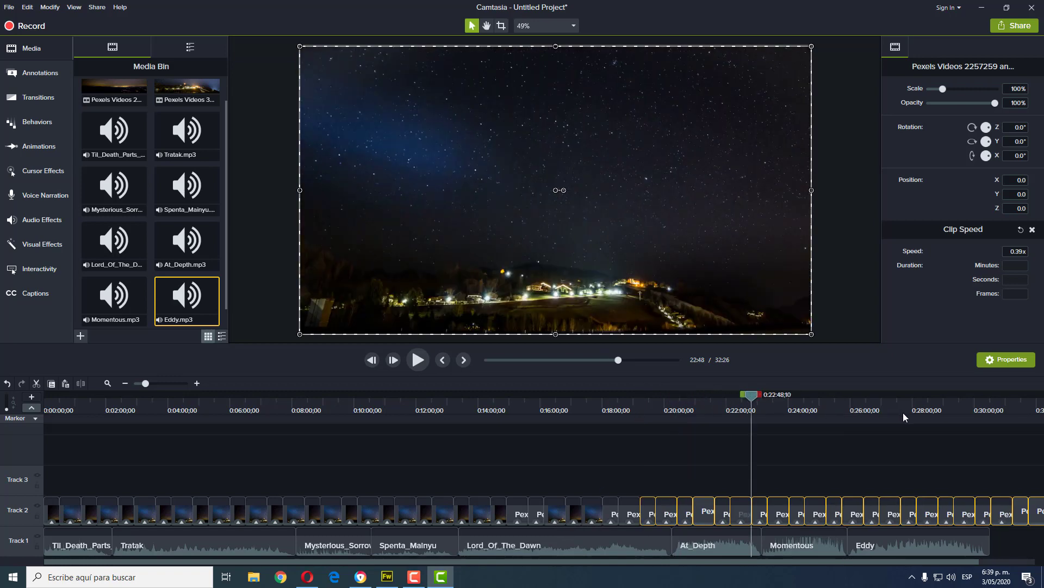
{"action": "left_click", "coordinate": [937, 417]}
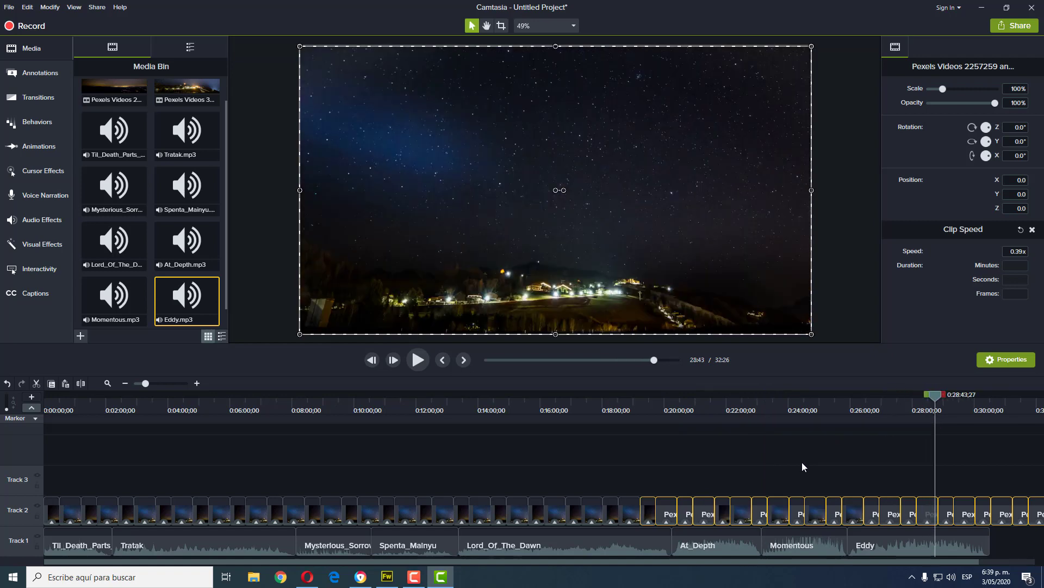
{"action": "scroll", "coordinate": [865, 559], "scroll_direction": "down", "scroll_amount": 2}
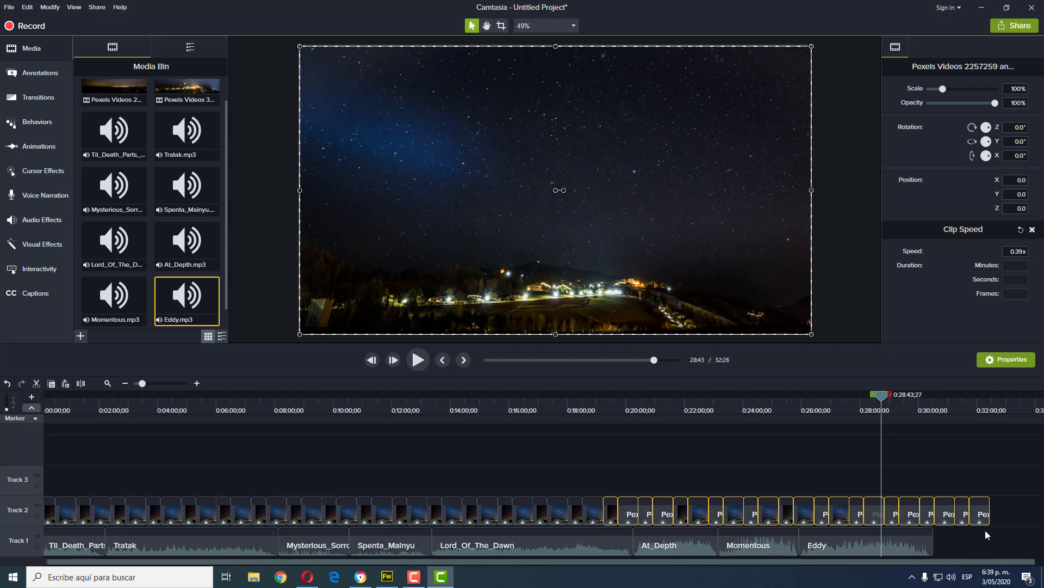
{"action": "left_click", "coordinate": [955, 491]}
{"action": "left_click_drag", "start_coordinate": [952, 488], "coordinate": [1007, 535]}
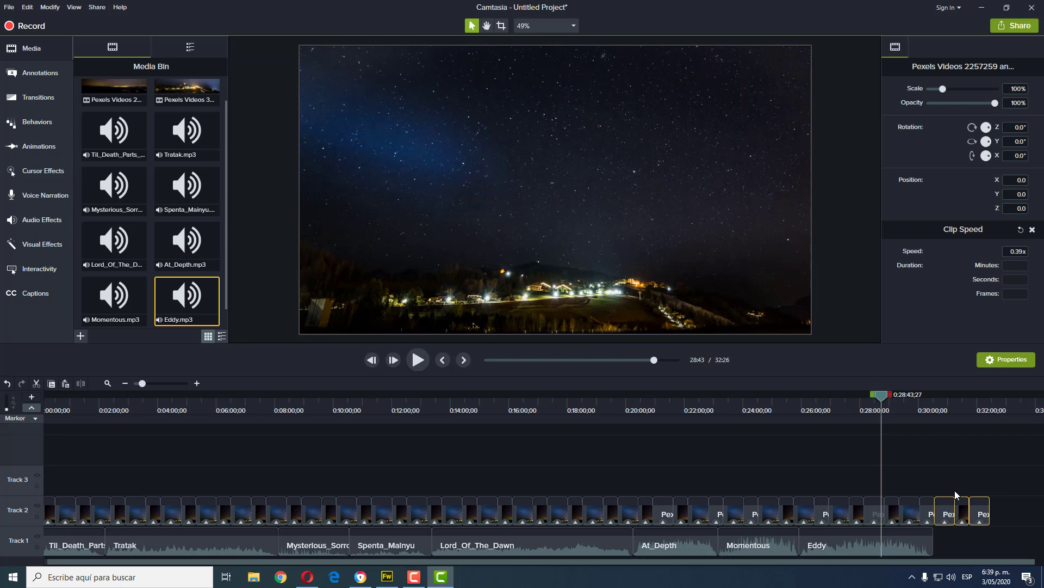
{"action": "key", "text": "Delete"}
{"action": "left_click", "coordinate": [932, 405]}
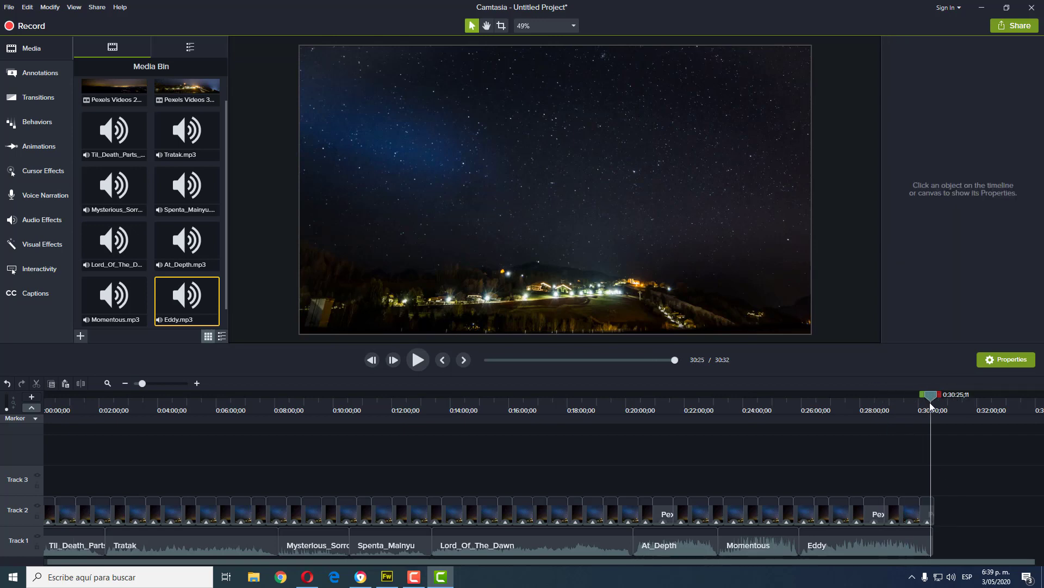
{"action": "left_click", "coordinate": [934, 406]}
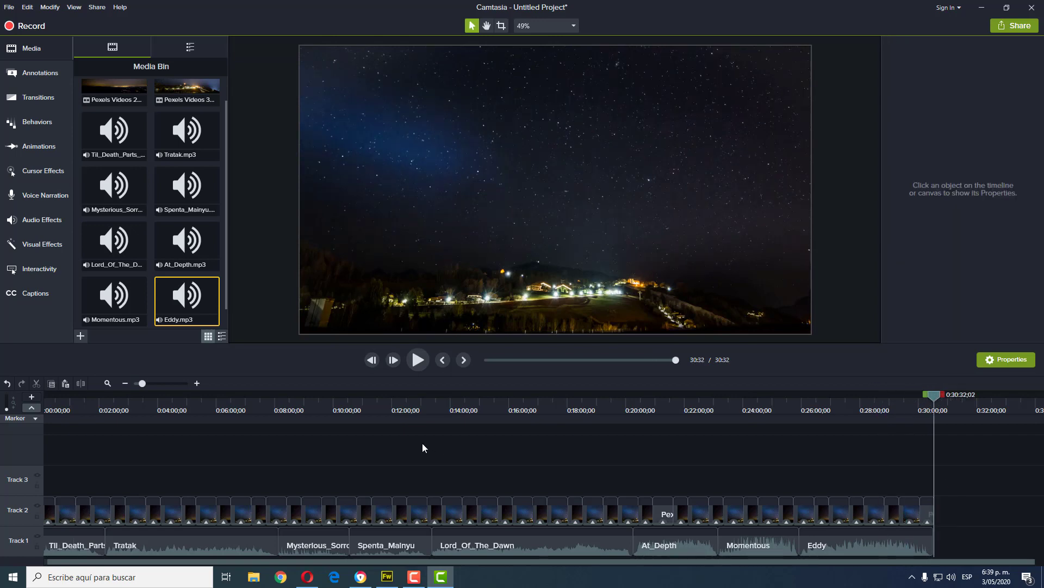
Add a plain text callout in the Basic style at the start of Track 3.
{"action": "left_click", "coordinate": [44, 99]}
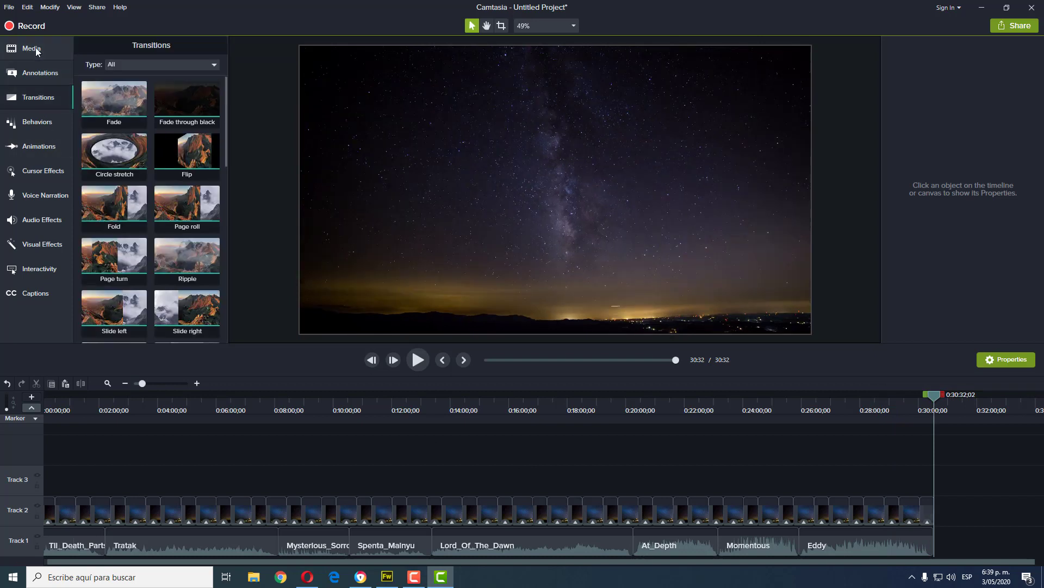
{"action": "left_click", "coordinate": [31, 47]}
{"action": "left_click", "coordinate": [38, 75]}
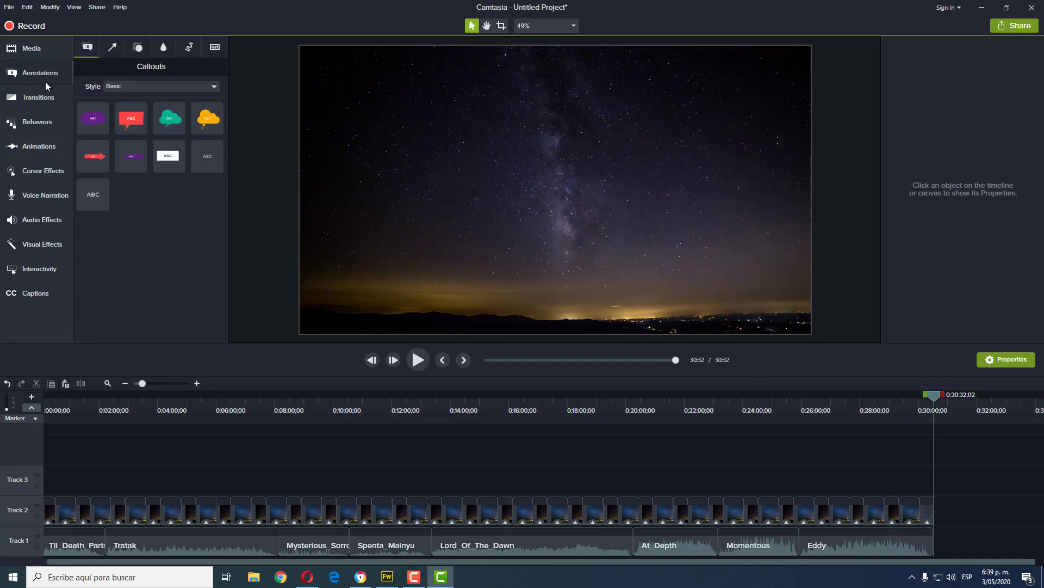
{"action": "left_click", "coordinate": [181, 161]}
{"action": "left_click", "coordinate": [93, 195]}
{"action": "left_click_drag", "start_coordinate": [92, 203], "coordinate": [44, 485]}
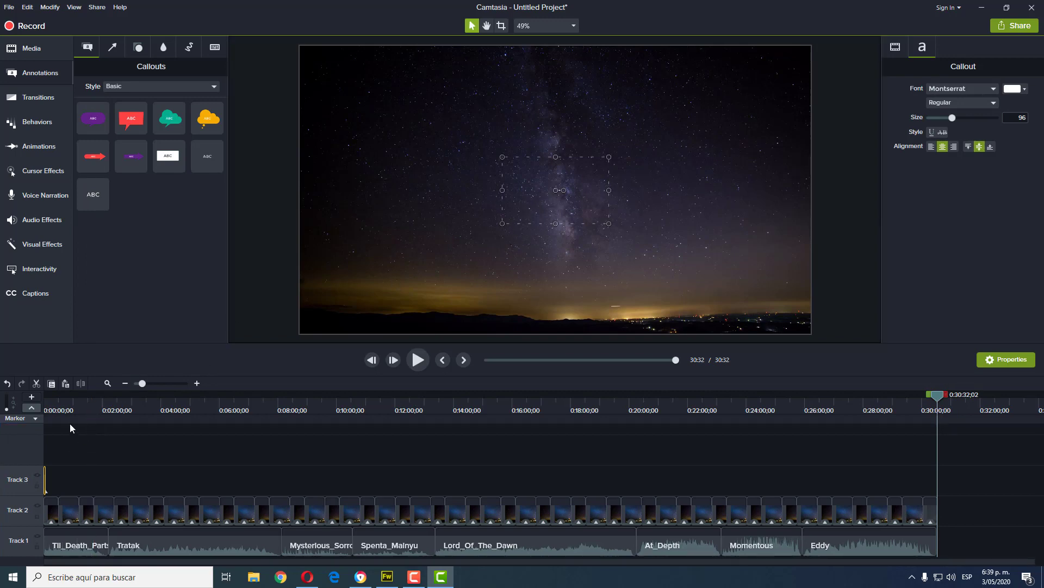
Replace the callout's text with "MUSICA PARA DORMIR", widen its text box and center it on the canvas.
{"action": "left_click", "coordinate": [44, 401]}
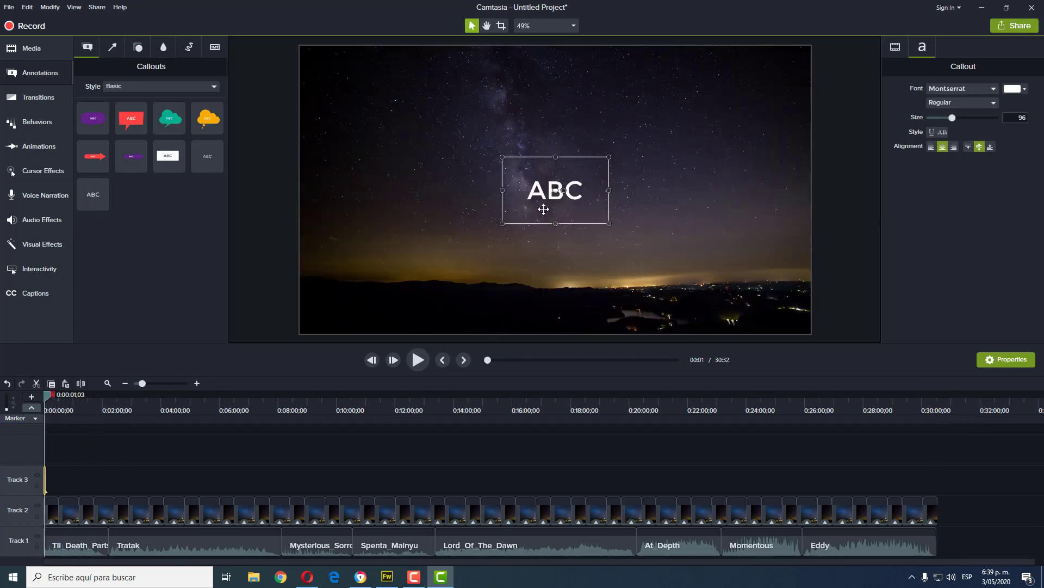
{"action": "double_click", "coordinate": [547, 198]}
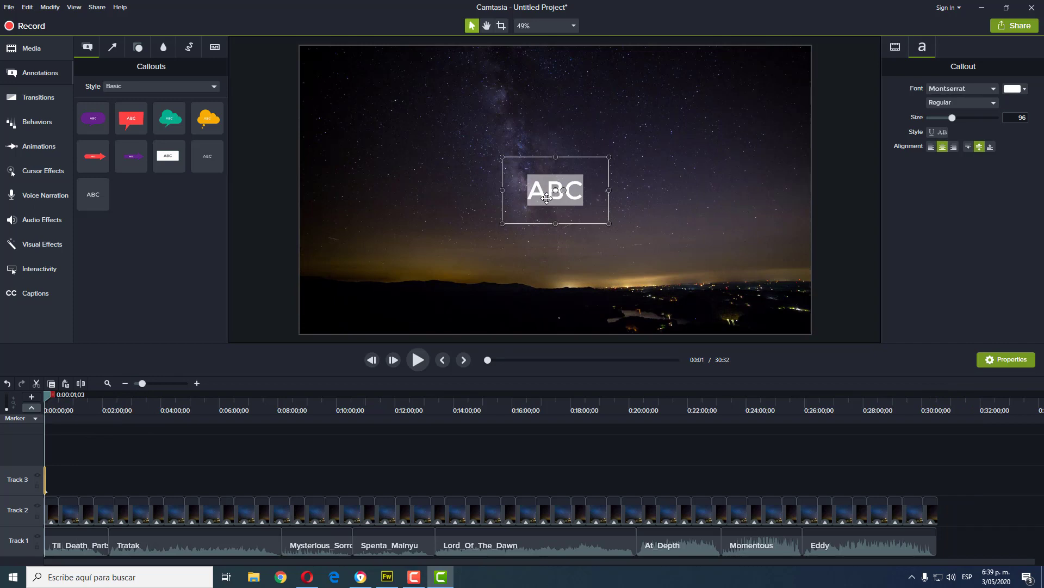
{"action": "type", "text": "MUSICA PA"}
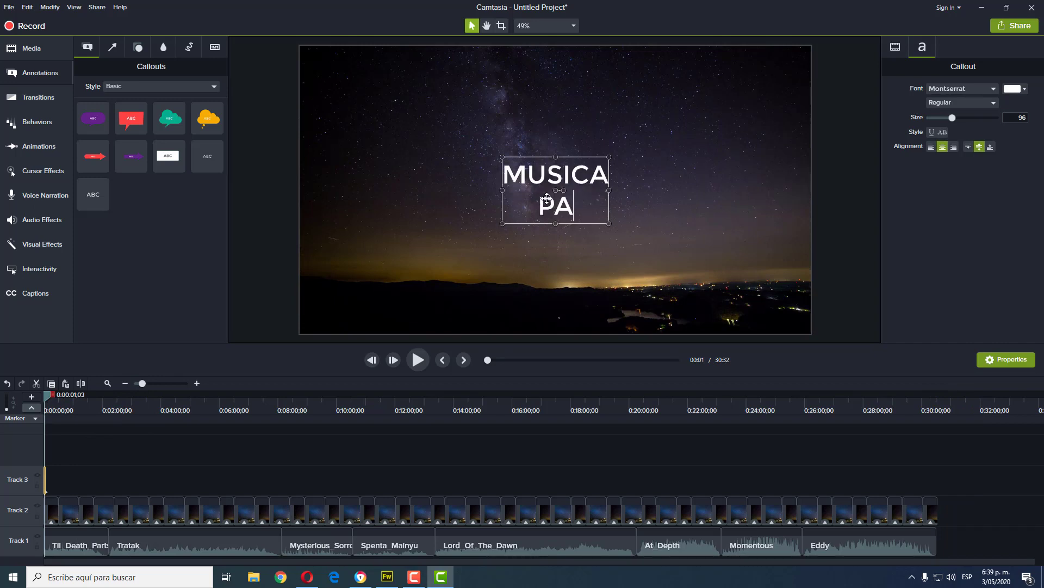
{"action": "type", "text": "RA DORMIR"}
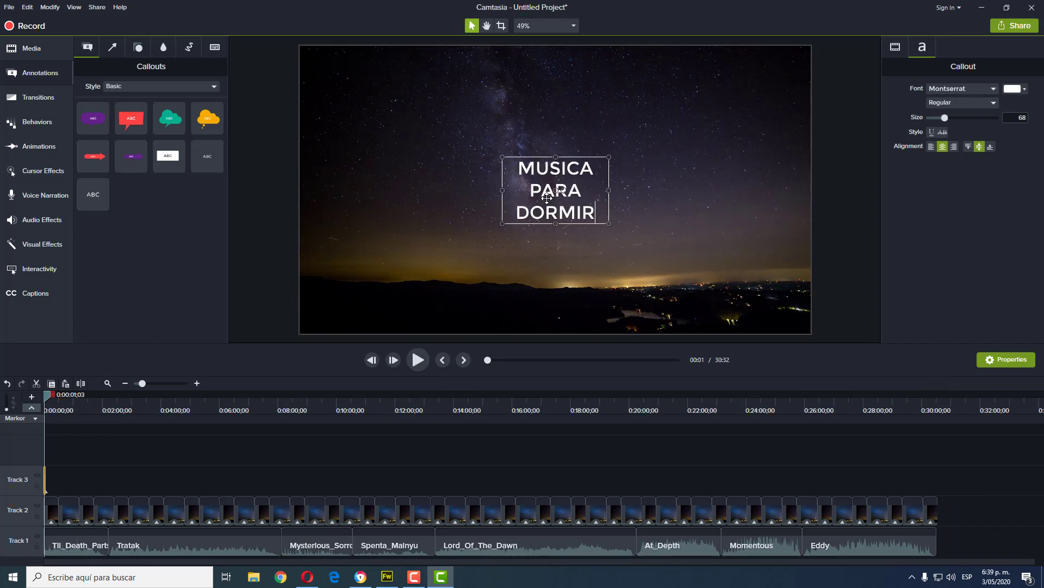
{"action": "left_click_drag", "start_coordinate": [608, 190], "coordinate": [772, 190]}
{"action": "left_click_drag", "start_coordinate": [664, 181], "coordinate": [583, 181]}
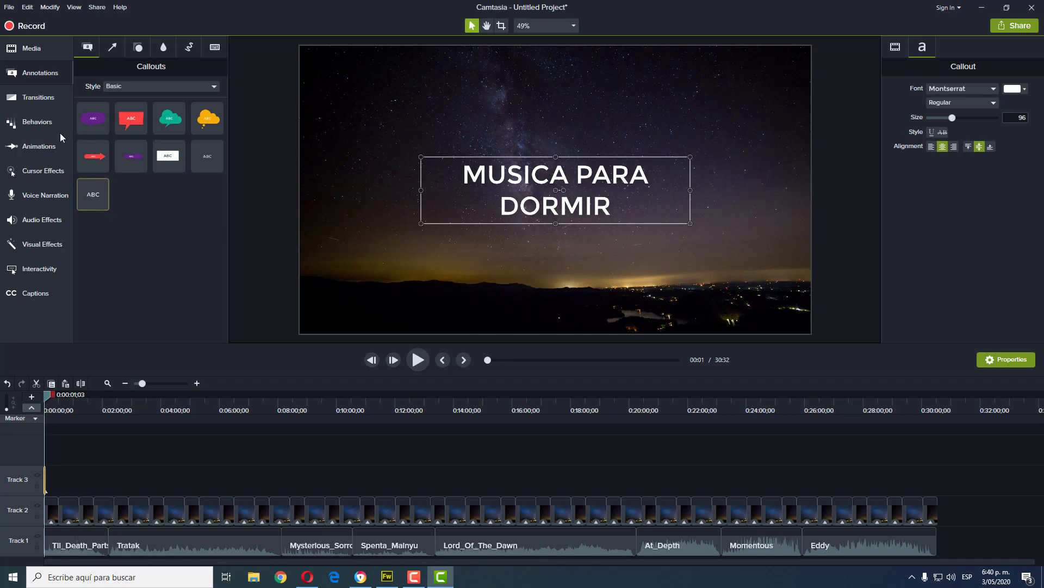
Extend the title callout on Track 3 to about 7:30 and apply the Shifting behavior to it.
{"action": "left_click", "coordinate": [29, 120]}
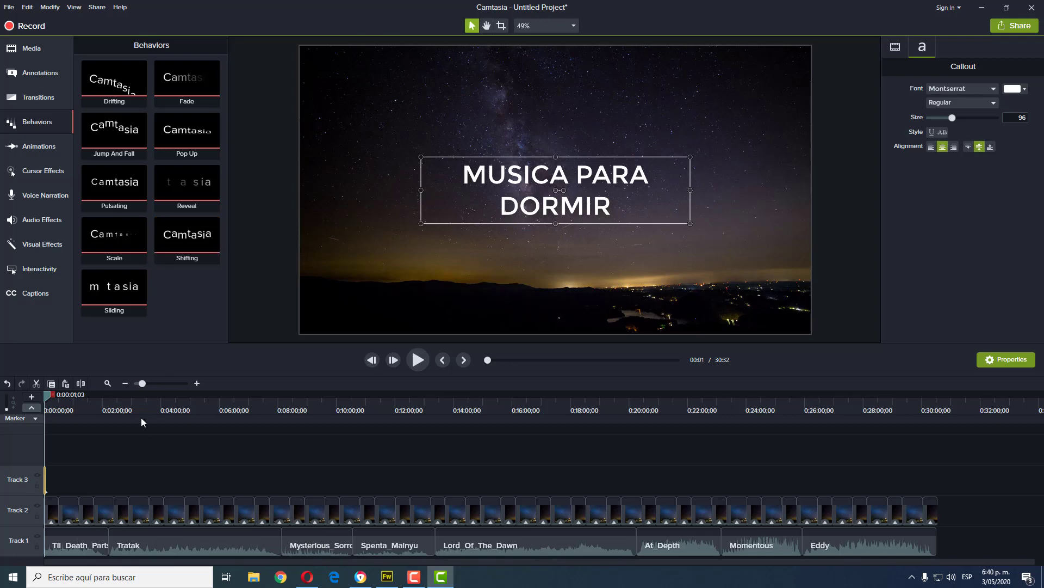
{"action": "left_click_drag", "start_coordinate": [45, 479], "coordinate": [264, 479]}
{"action": "left_click_drag", "start_coordinate": [189, 239], "coordinate": [139, 482]}
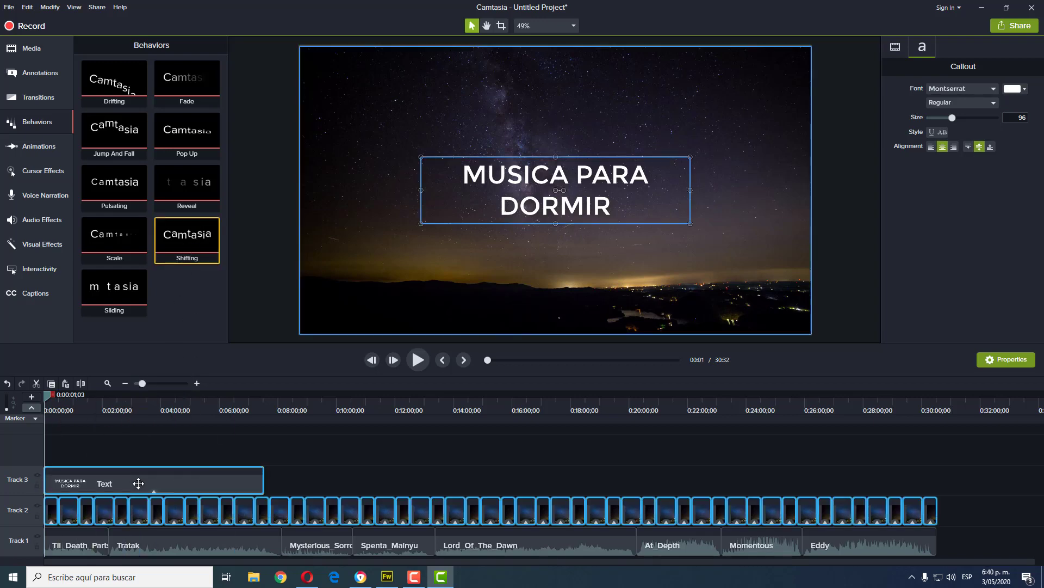
Preview the title's animation and enlarge its text box until the title fits on one line.
{"action": "left_click", "coordinate": [417, 360]}
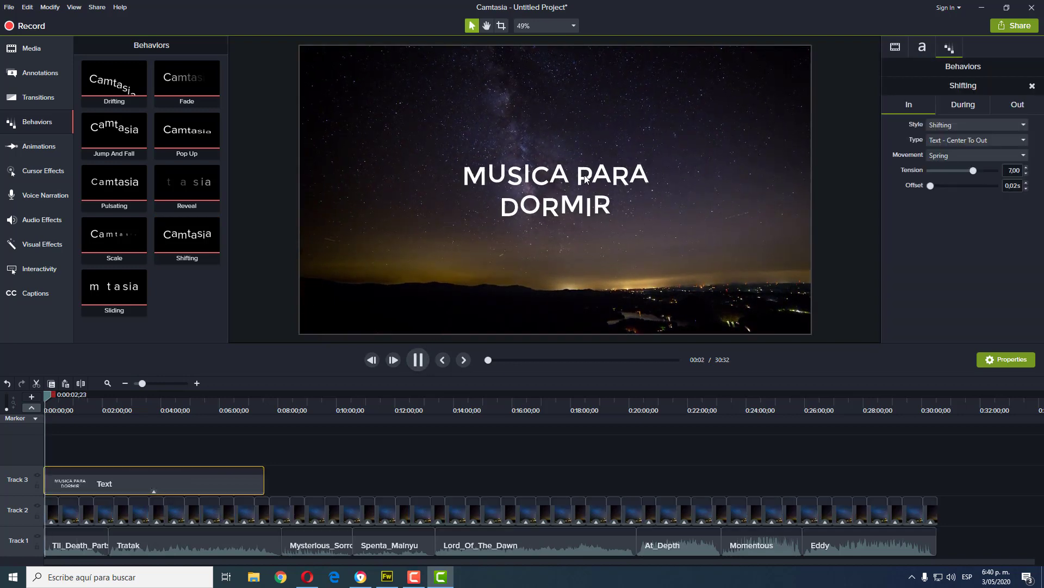
{"action": "left_click", "coordinate": [418, 360]}
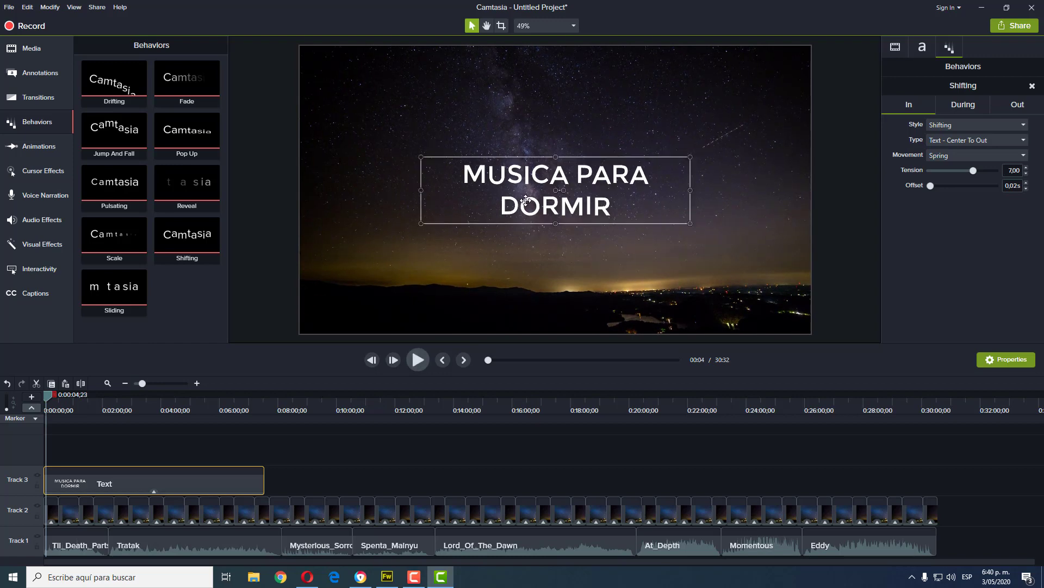
{"action": "left_click_drag", "start_coordinate": [691, 223], "coordinate": [763, 266]}
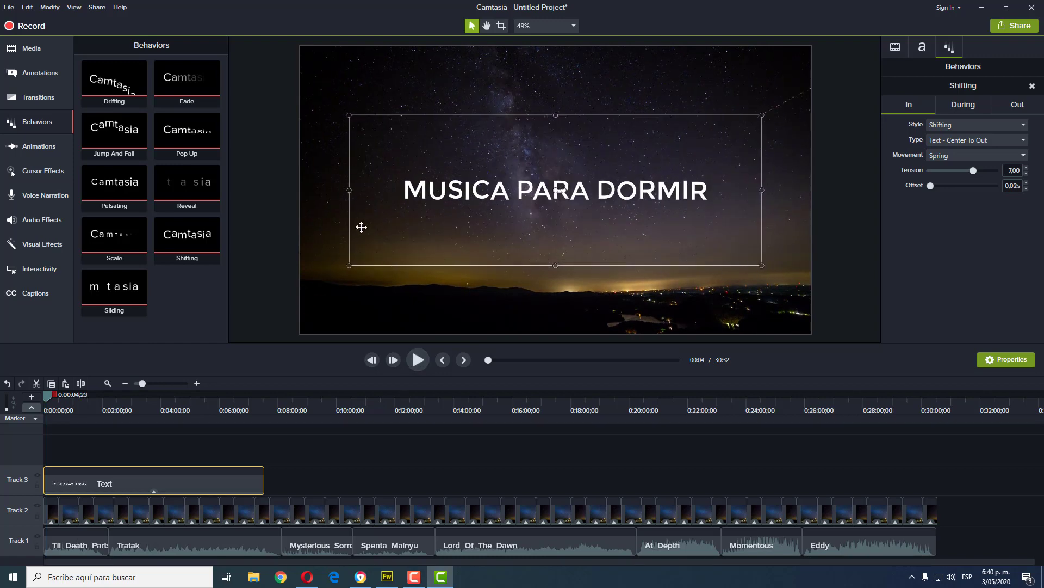
{"action": "left_click", "coordinate": [257, 179]}
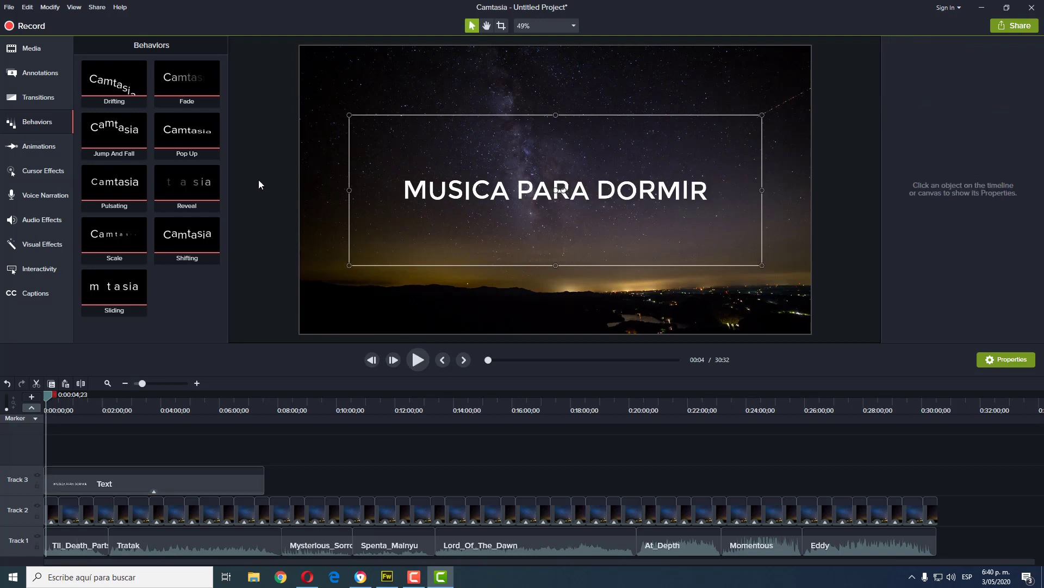
Import the green-screen Suscribirse2 video from Descargas and place it on Track 3 directly after the title.
{"action": "left_click", "coordinate": [9, 7]}
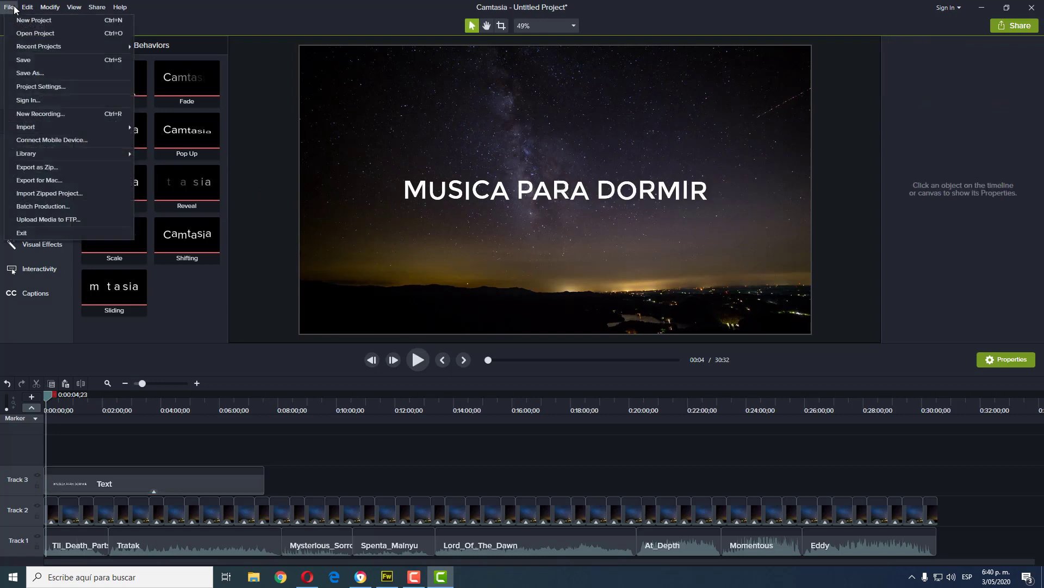
{"action": "mouse_move", "coordinate": [45, 126]}
{"action": "left_click", "coordinate": [163, 127]}
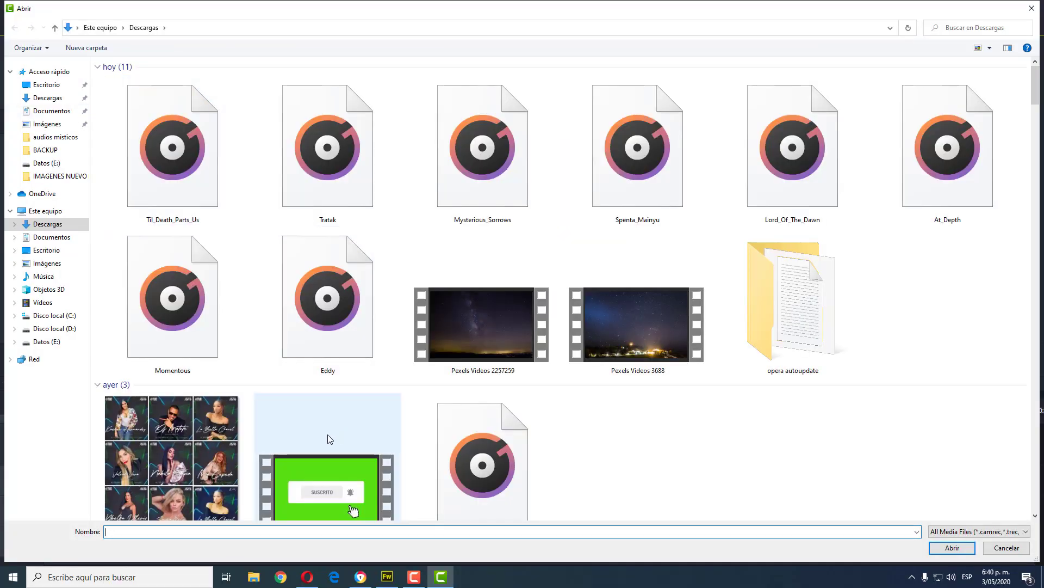
{"action": "double_click", "coordinate": [320, 486]}
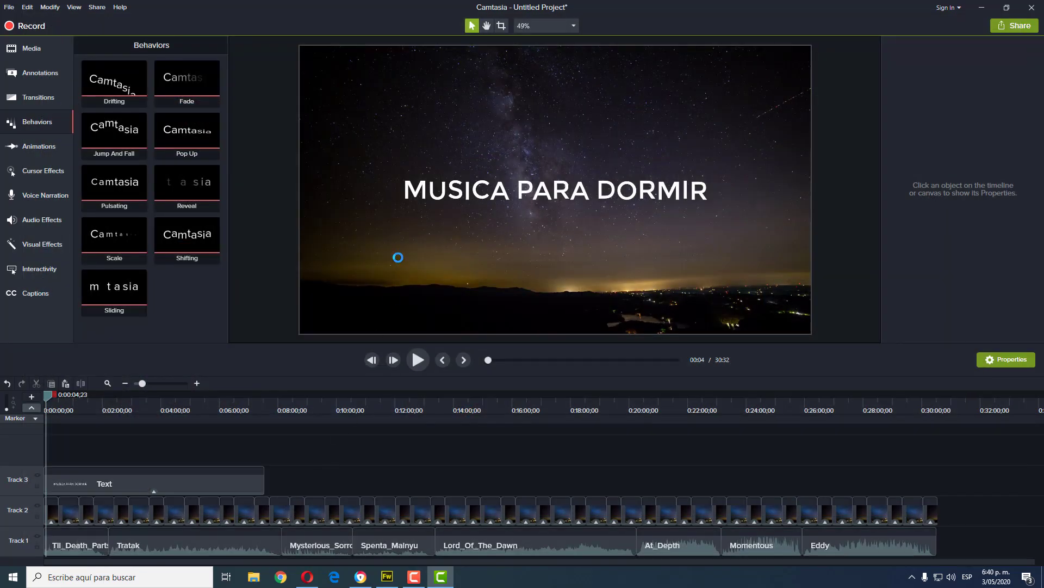
{"action": "left_click_drag", "start_coordinate": [114, 300], "coordinate": [272, 482]}
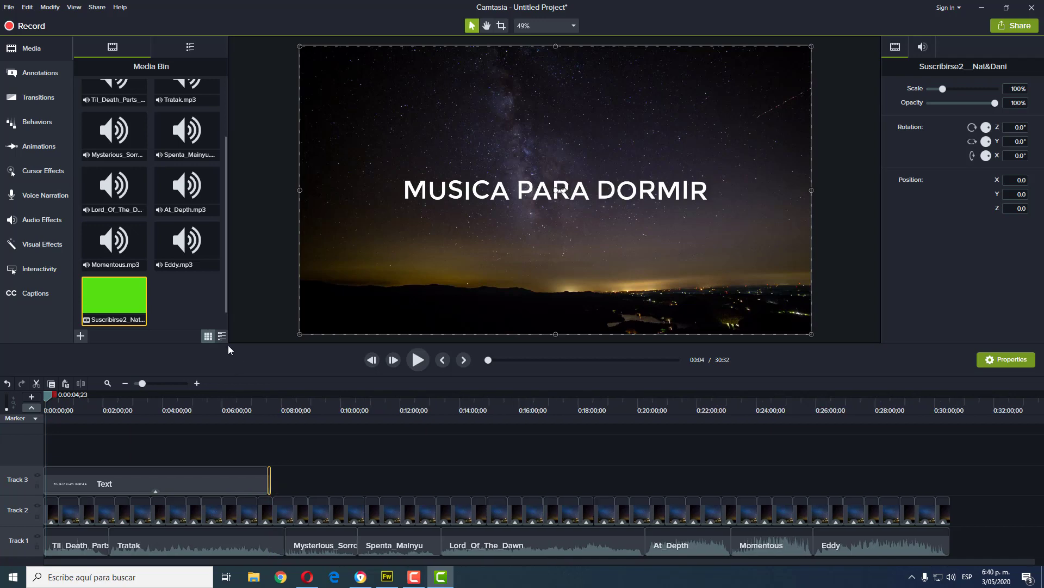
Preview the green-screen subscribe clip on Track 3 at about 7:35.
{"action": "left_click", "coordinate": [295, 401]}
{"action": "left_click_drag", "start_coordinate": [297, 401], "coordinate": [289, 401]}
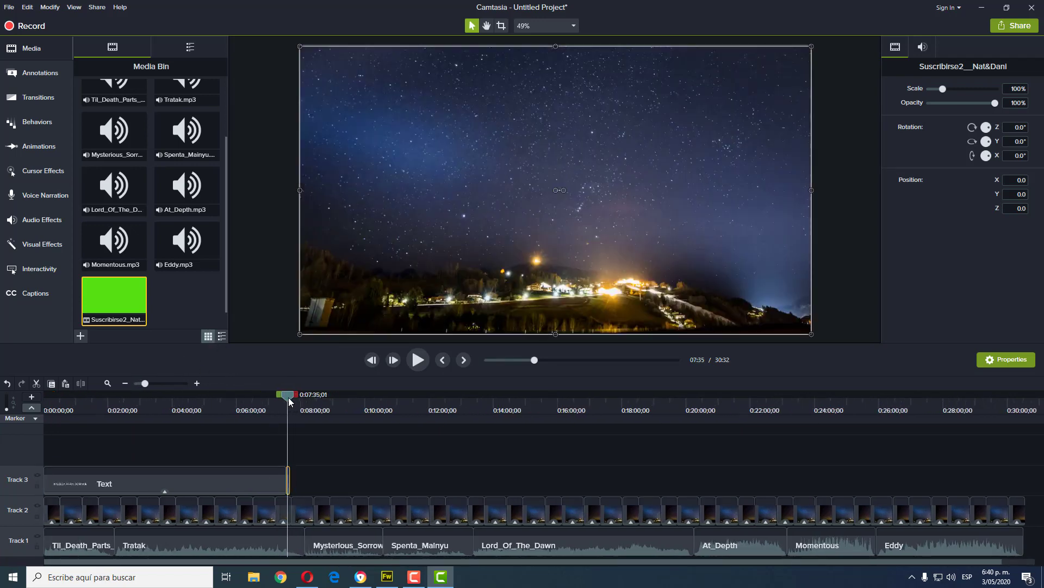
{"action": "left_click", "coordinate": [418, 360]}
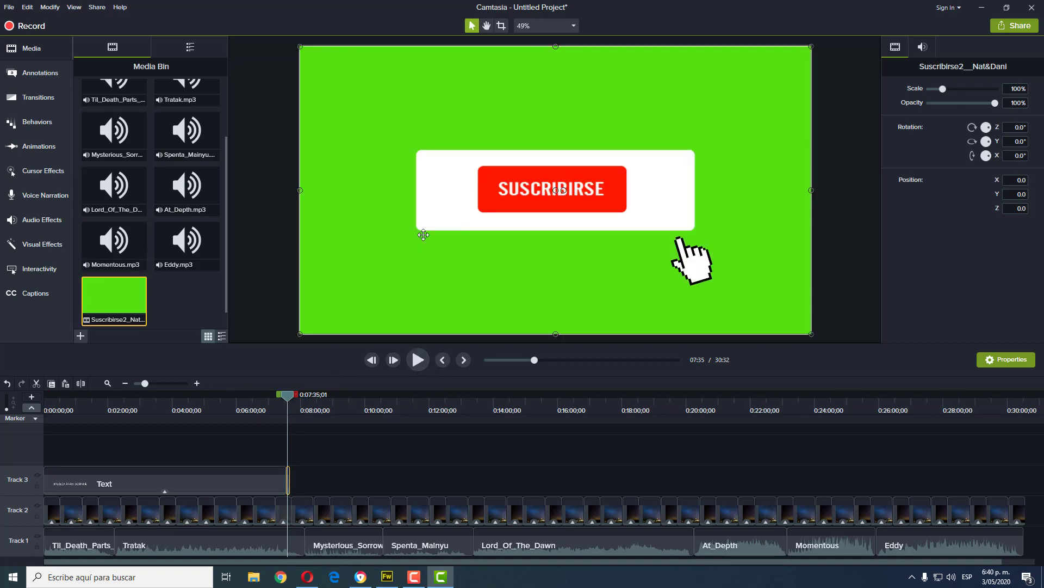